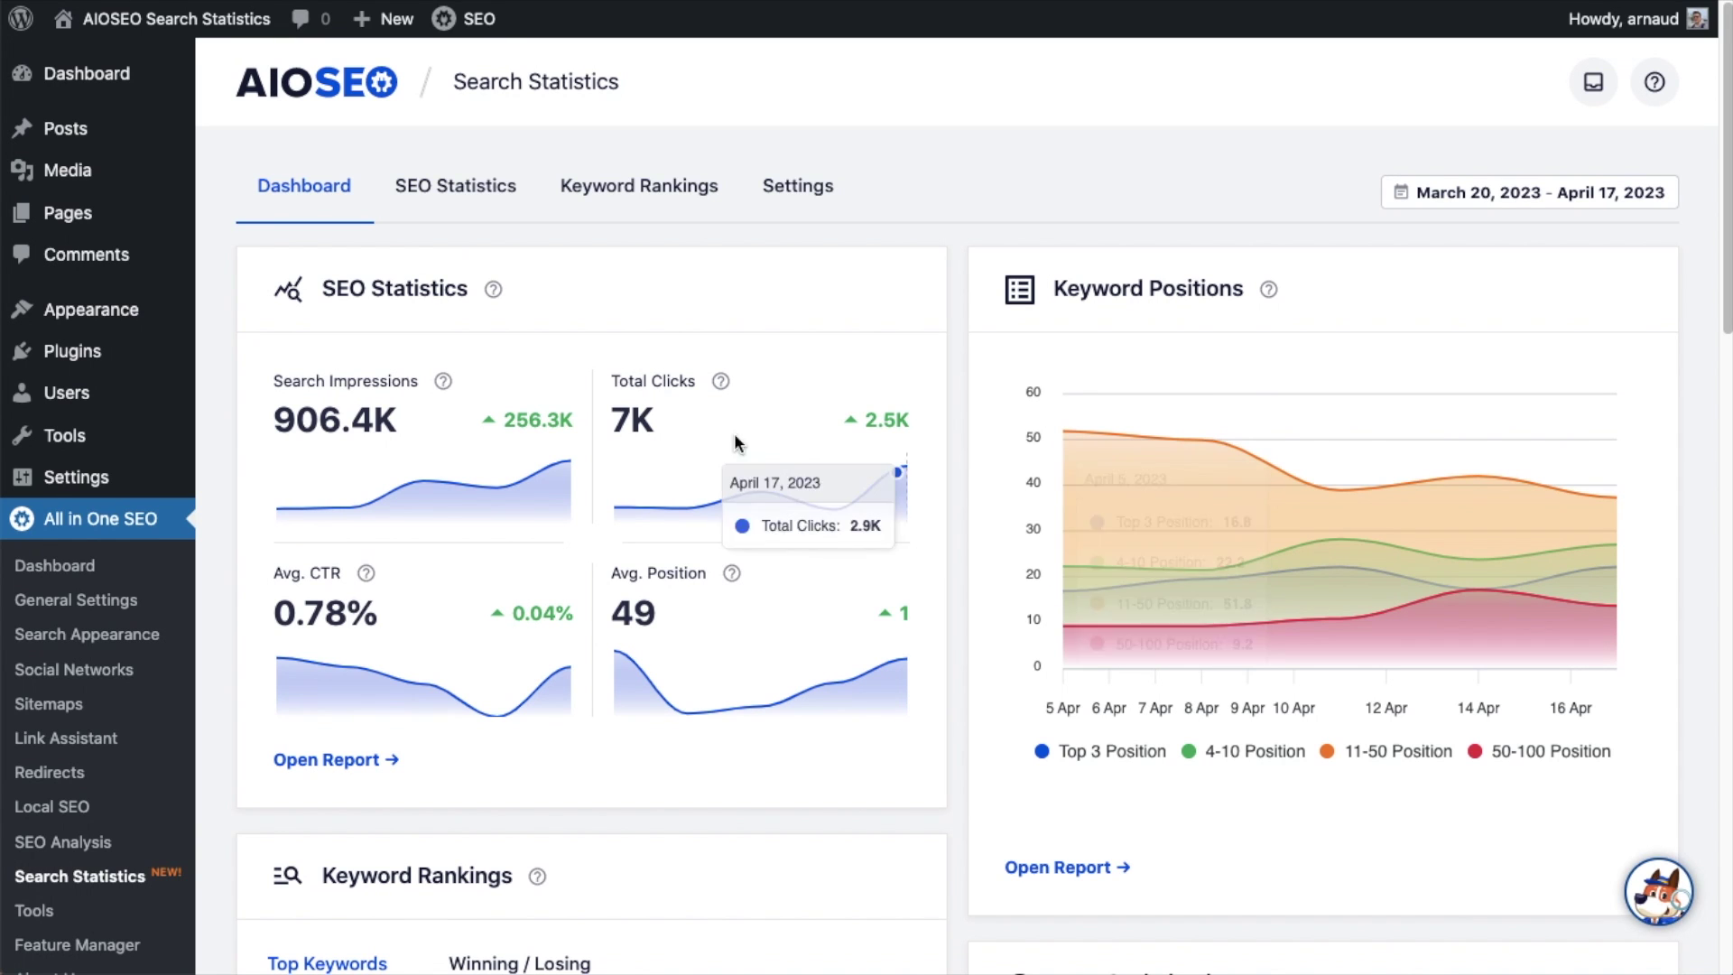
Step: Go from the empty Installed Plugins list to the Add New plugin page
scroll(982, 475, down, 3)
scroll(982, 473, down, 12)
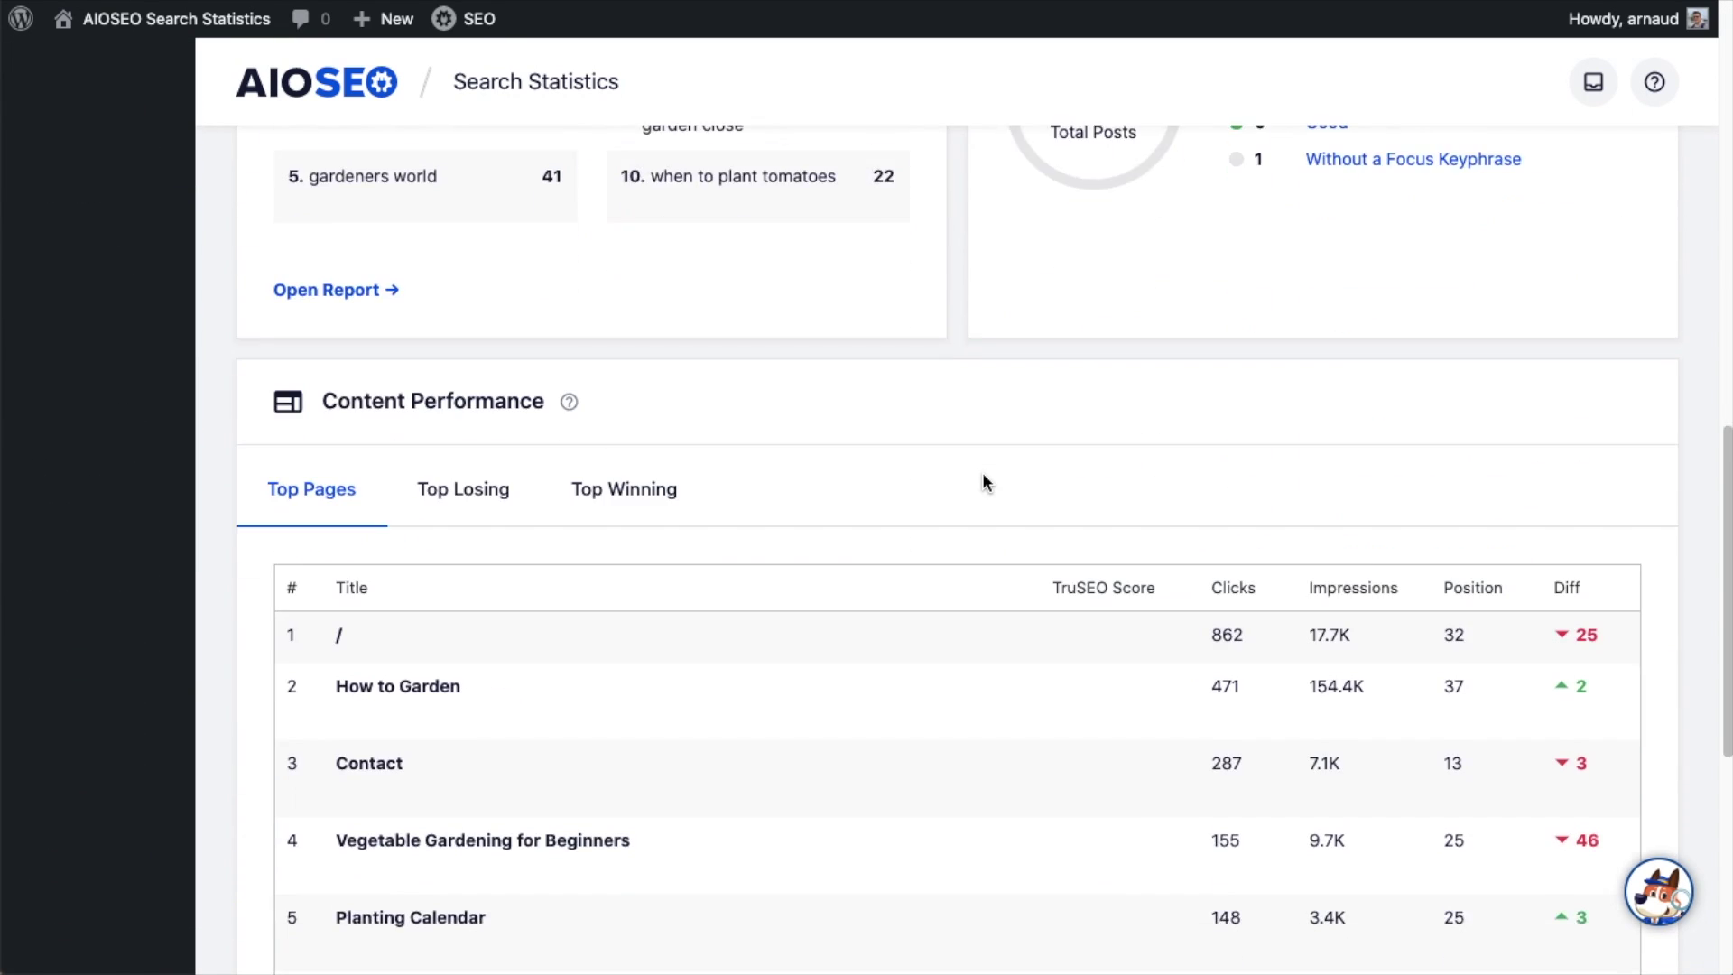
scroll(982, 473, down, 1)
scroll(983, 473, up, 1)
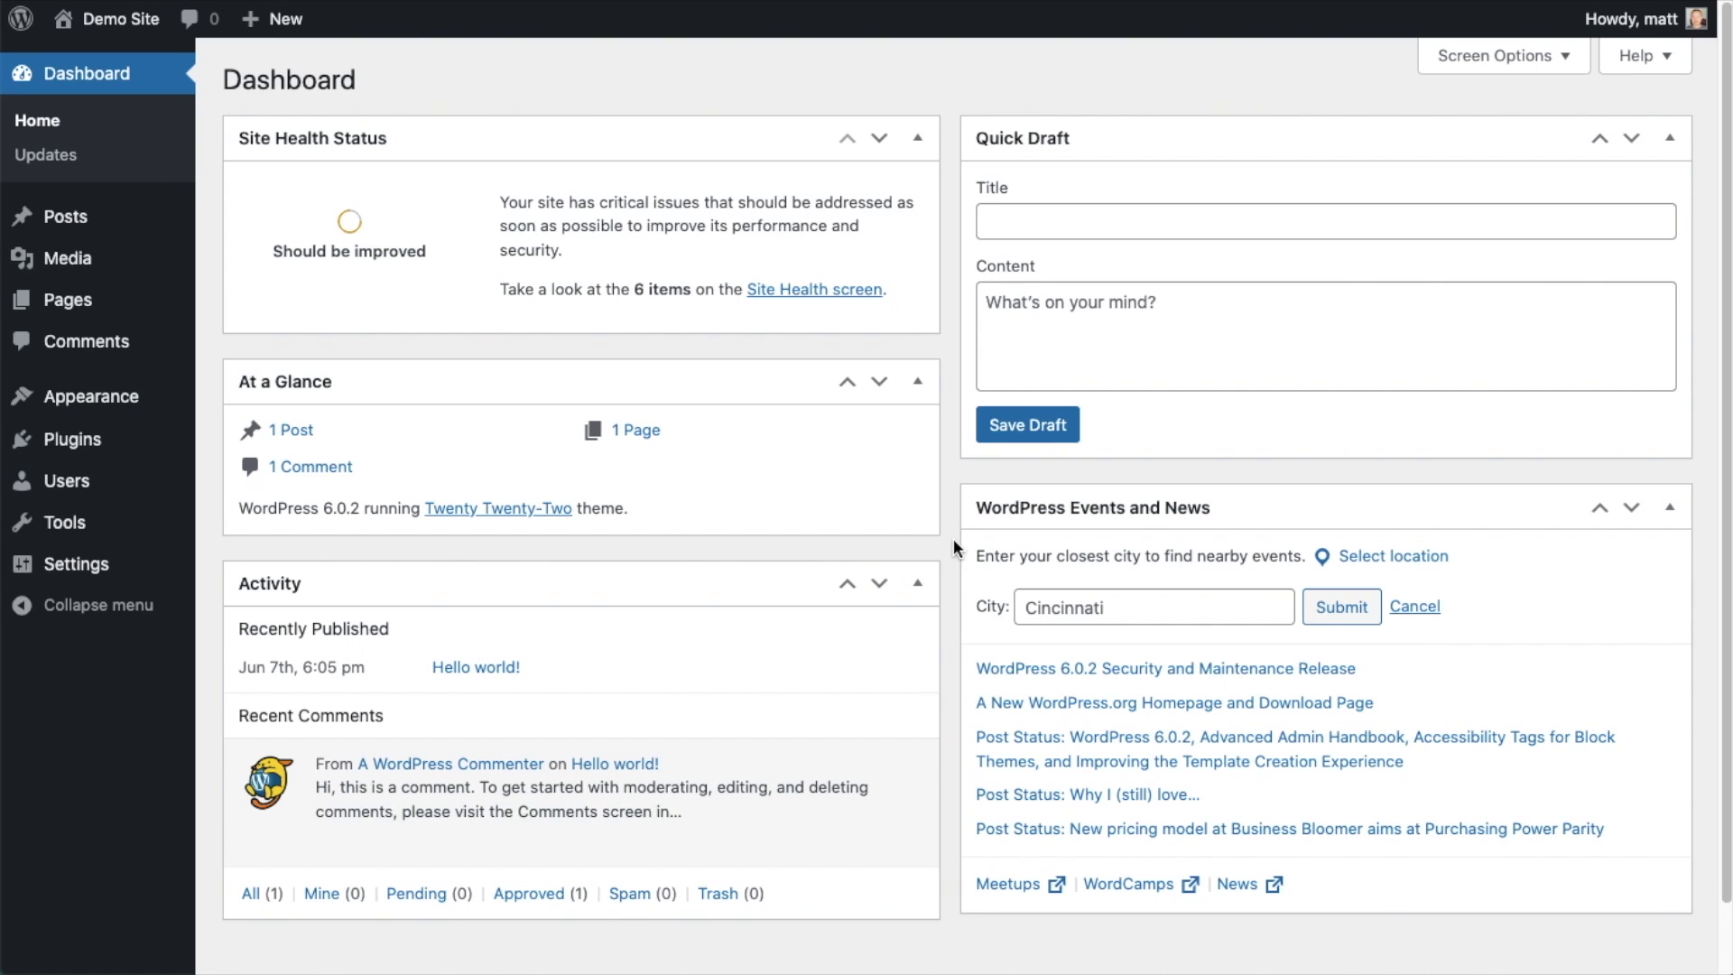
click(74, 441)
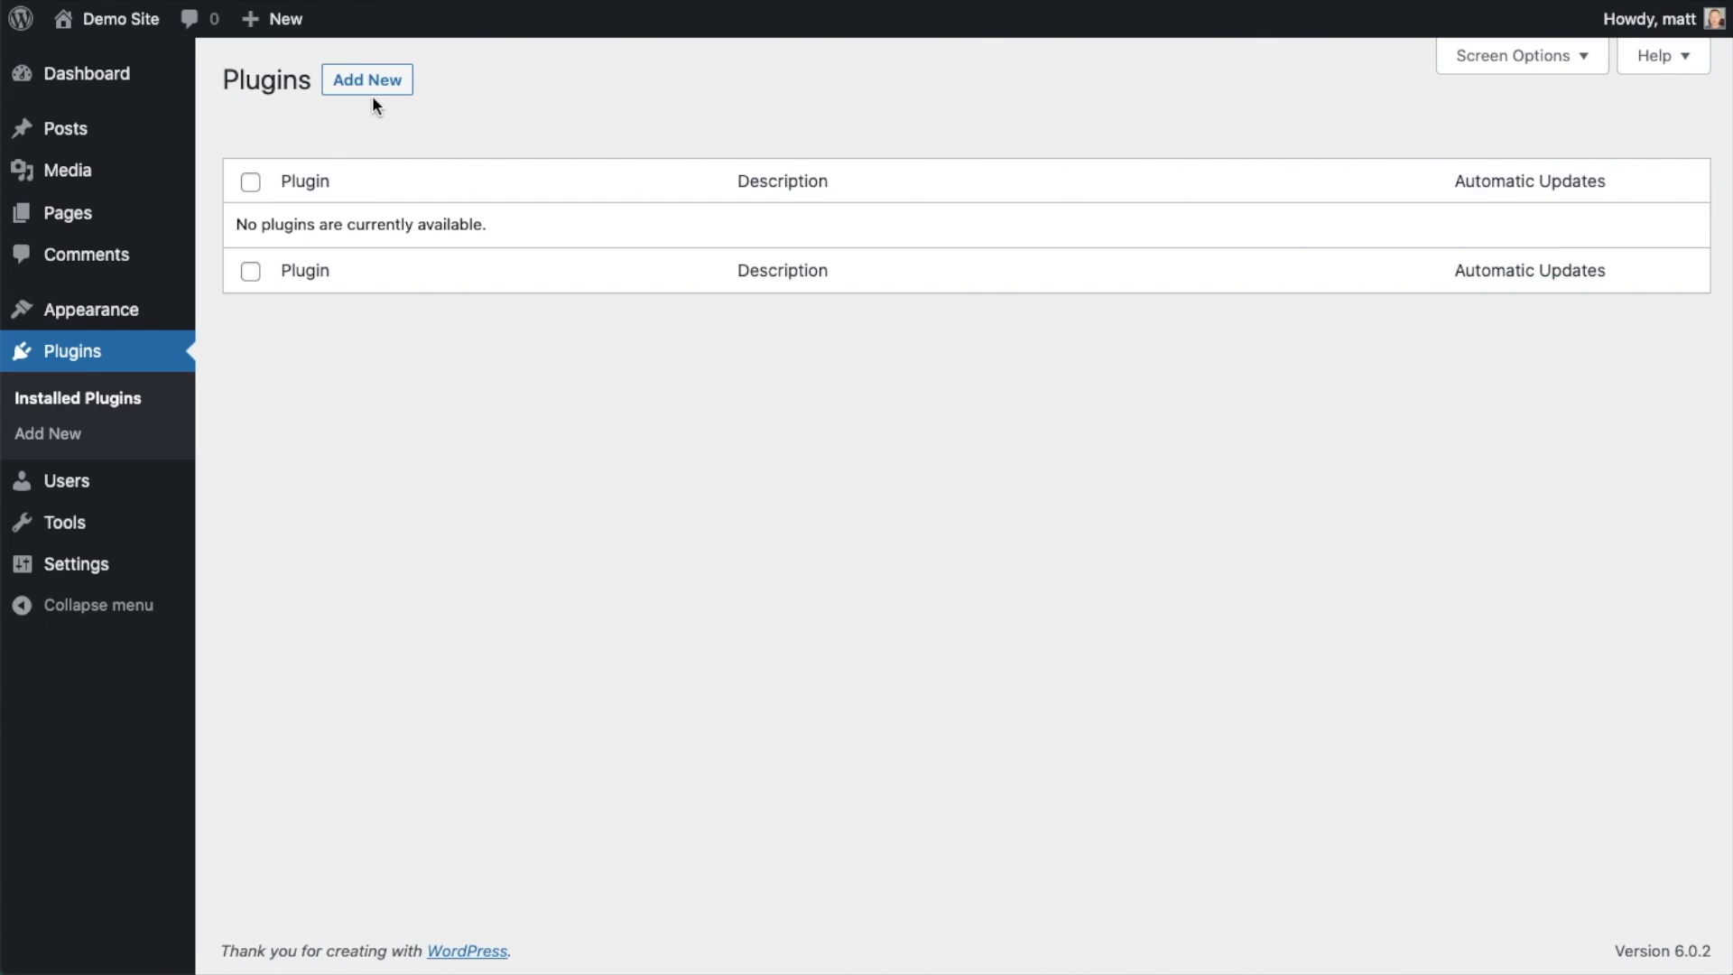
click(375, 89)
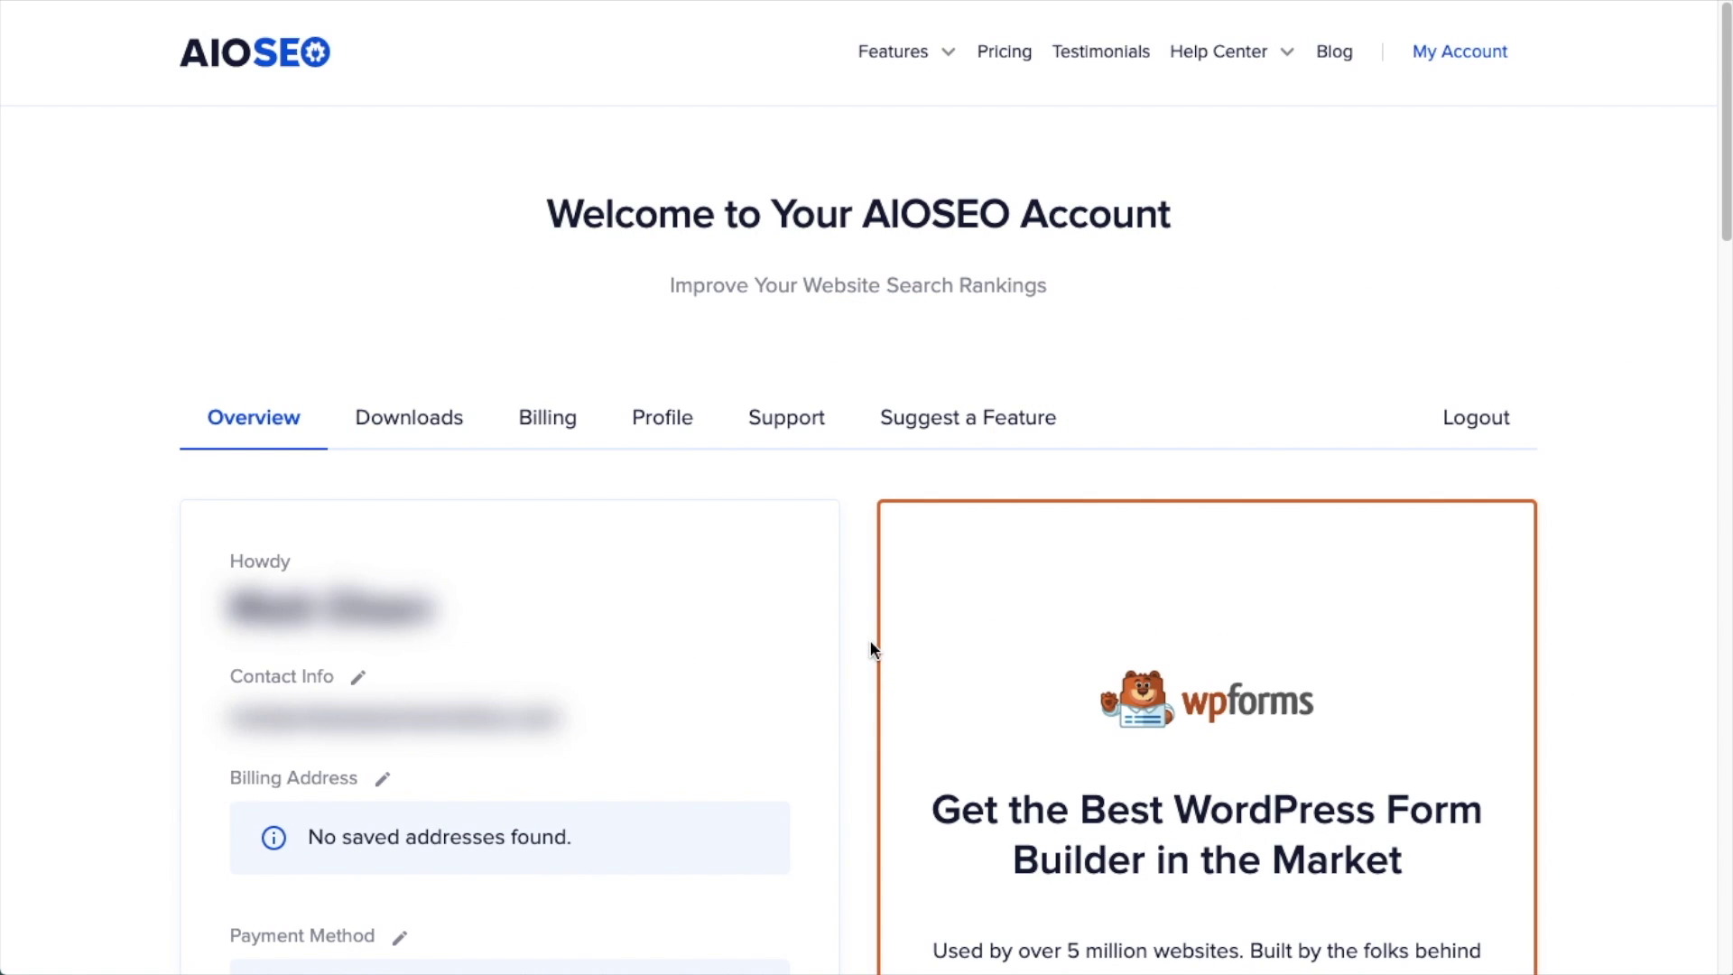
Step: Download the AIOSEO Pro 4.2.4.2 plugin zip from the account's Downloads tab
click(434, 424)
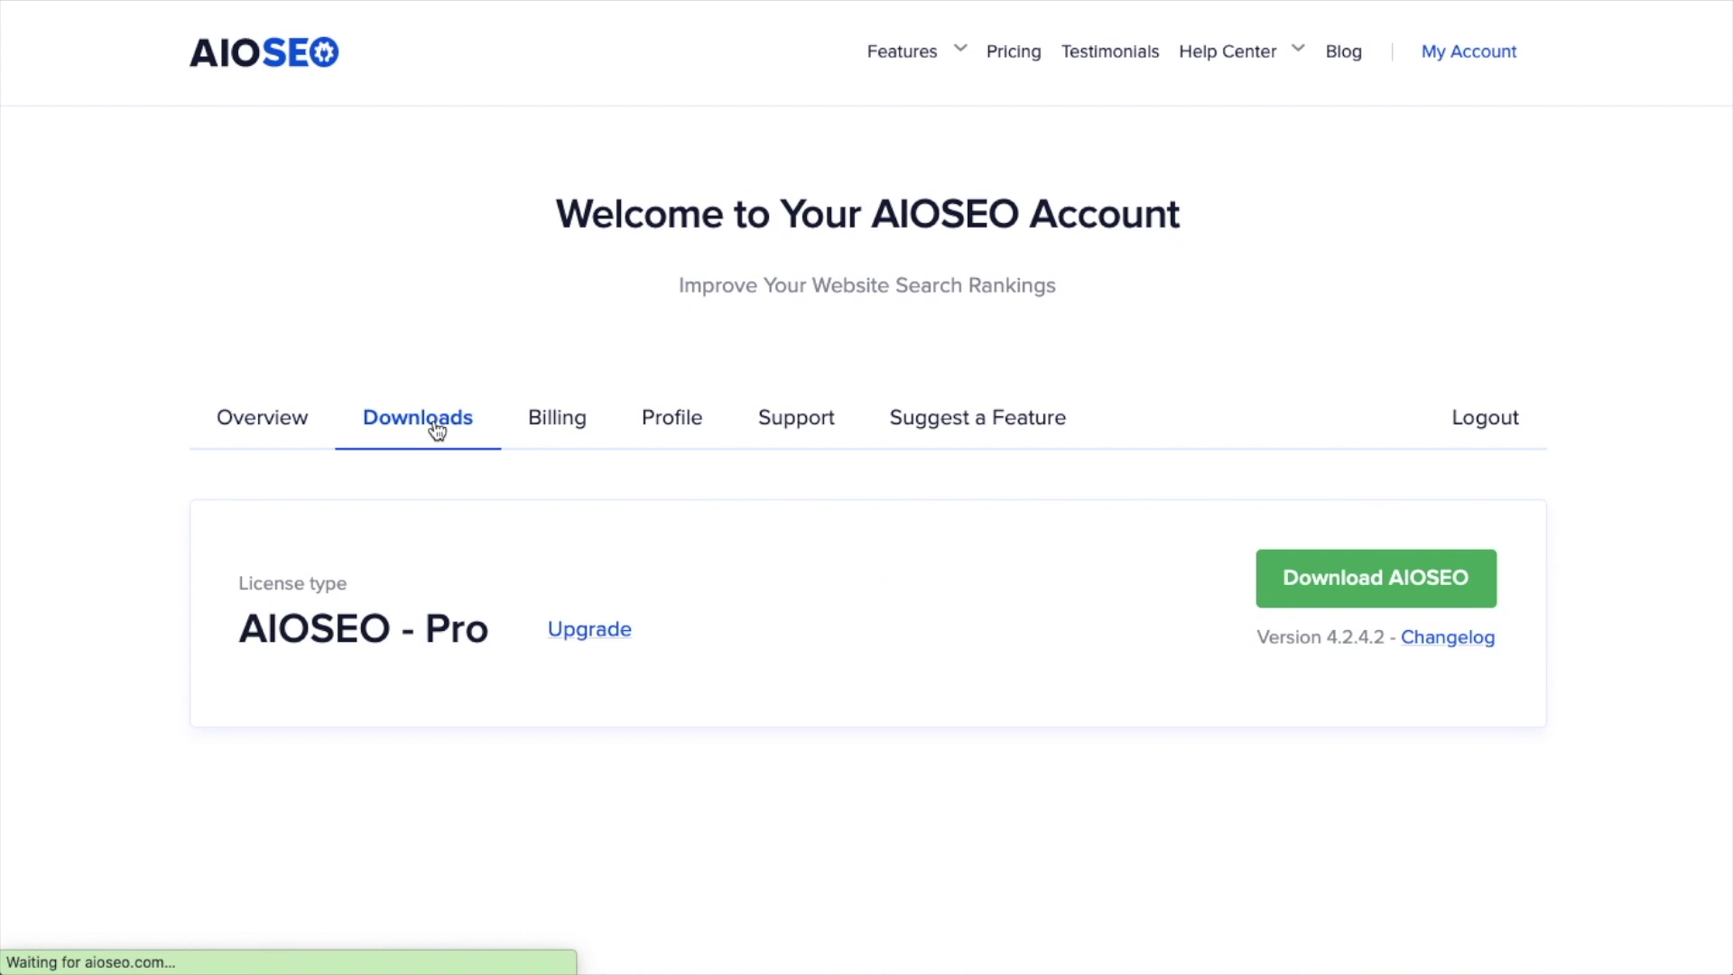
click(1320, 579)
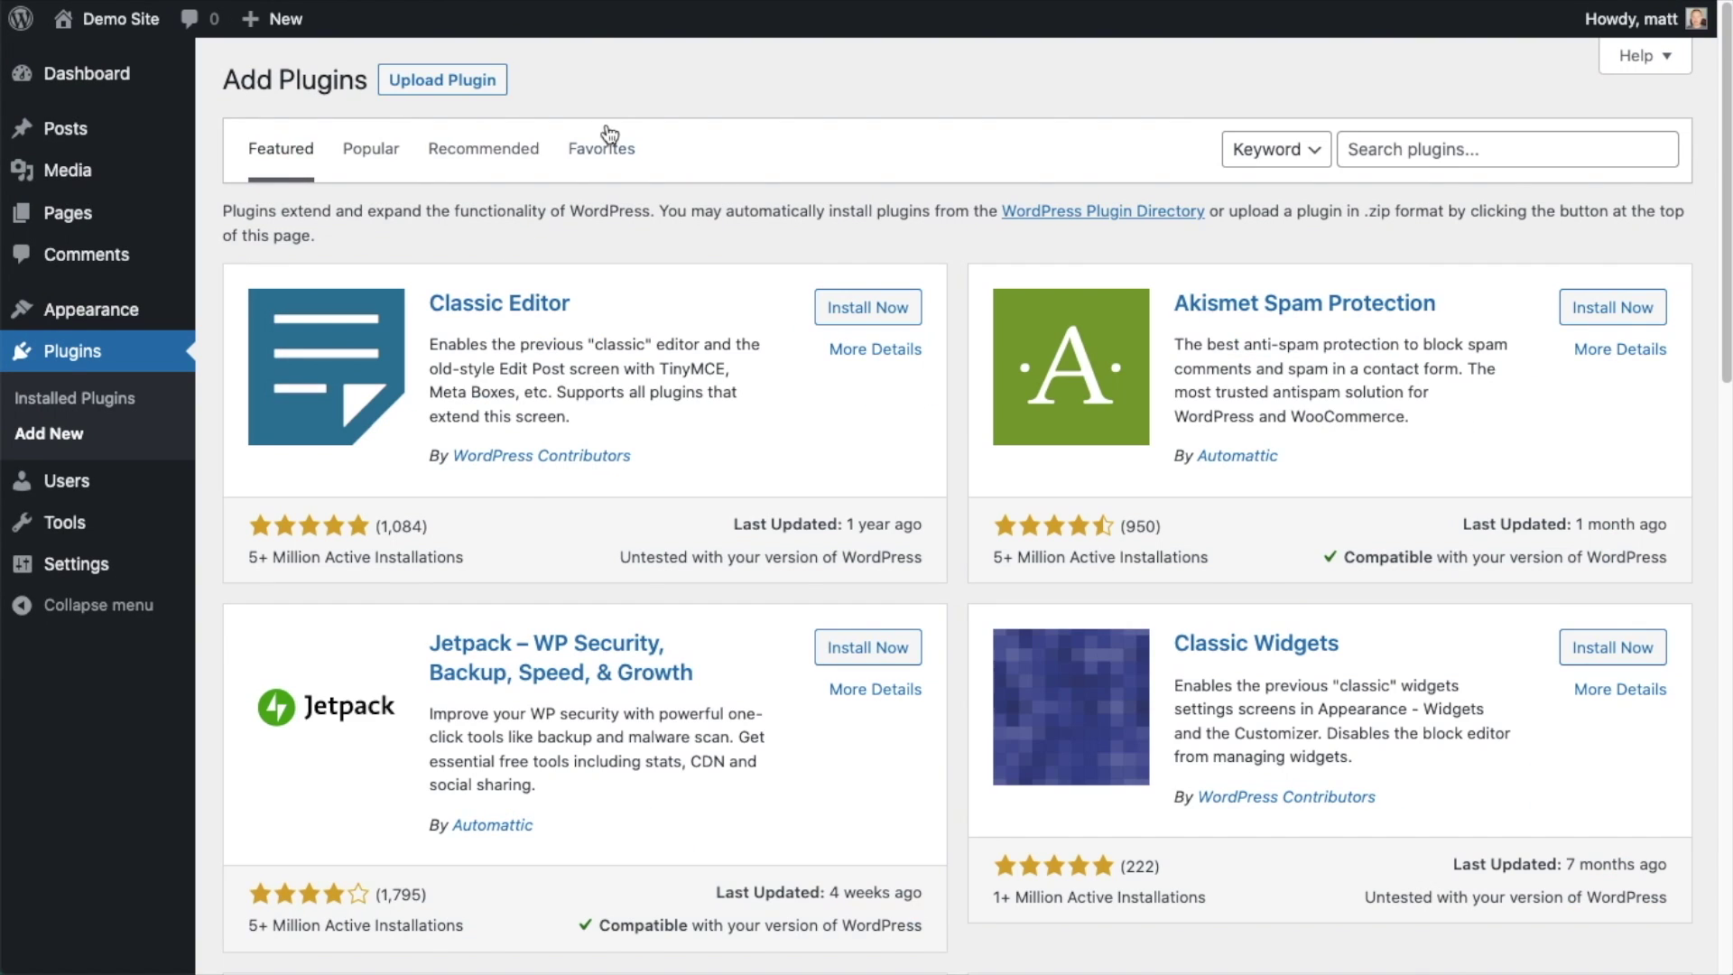
Step: Upload and install the aioseo-pro-v4.2.4.2.zip plugin file
click(460, 80)
click(774, 305)
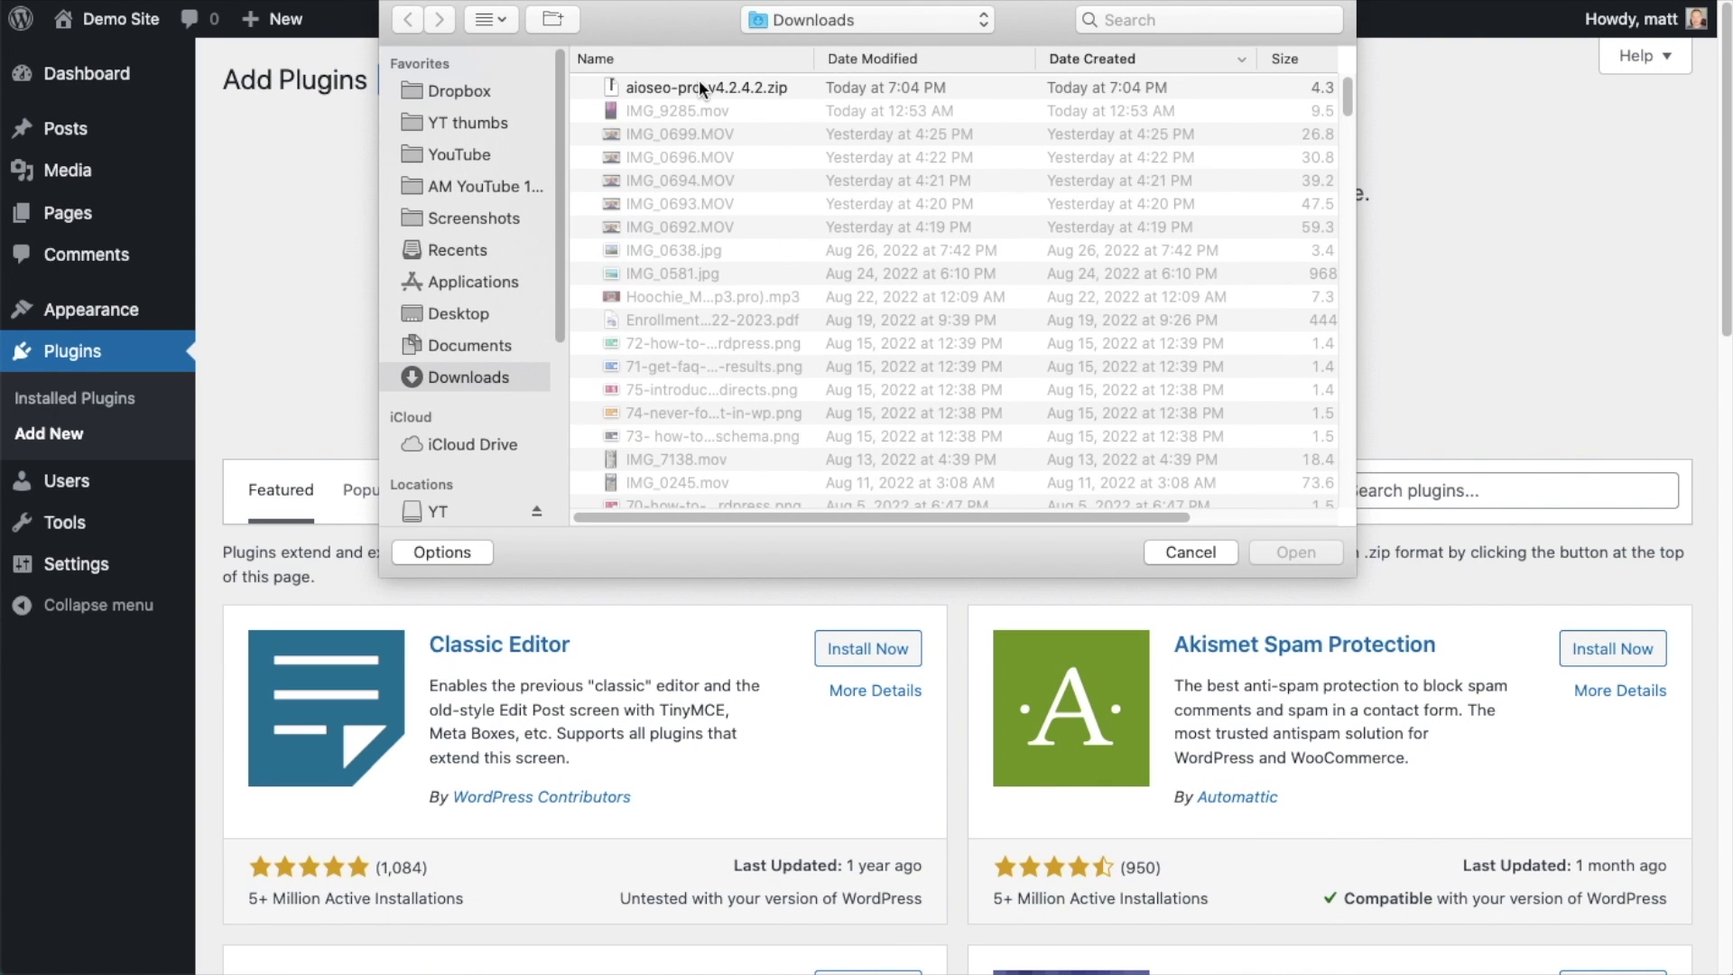
double_click(695, 85)
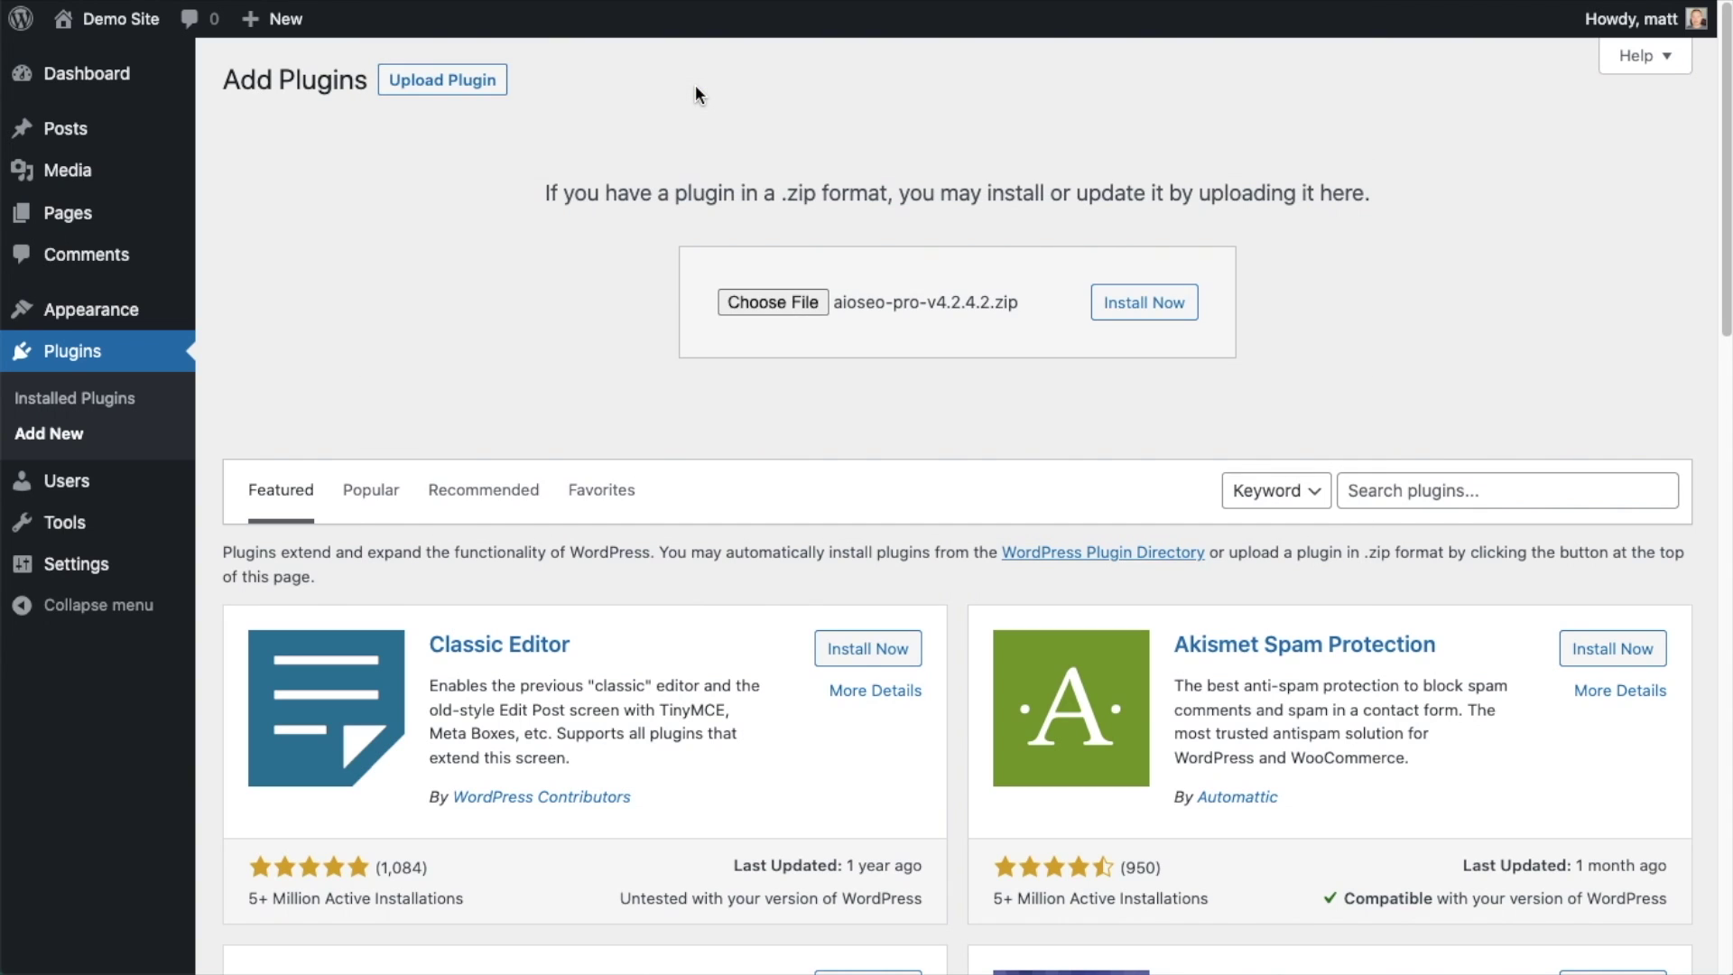
click(1122, 316)
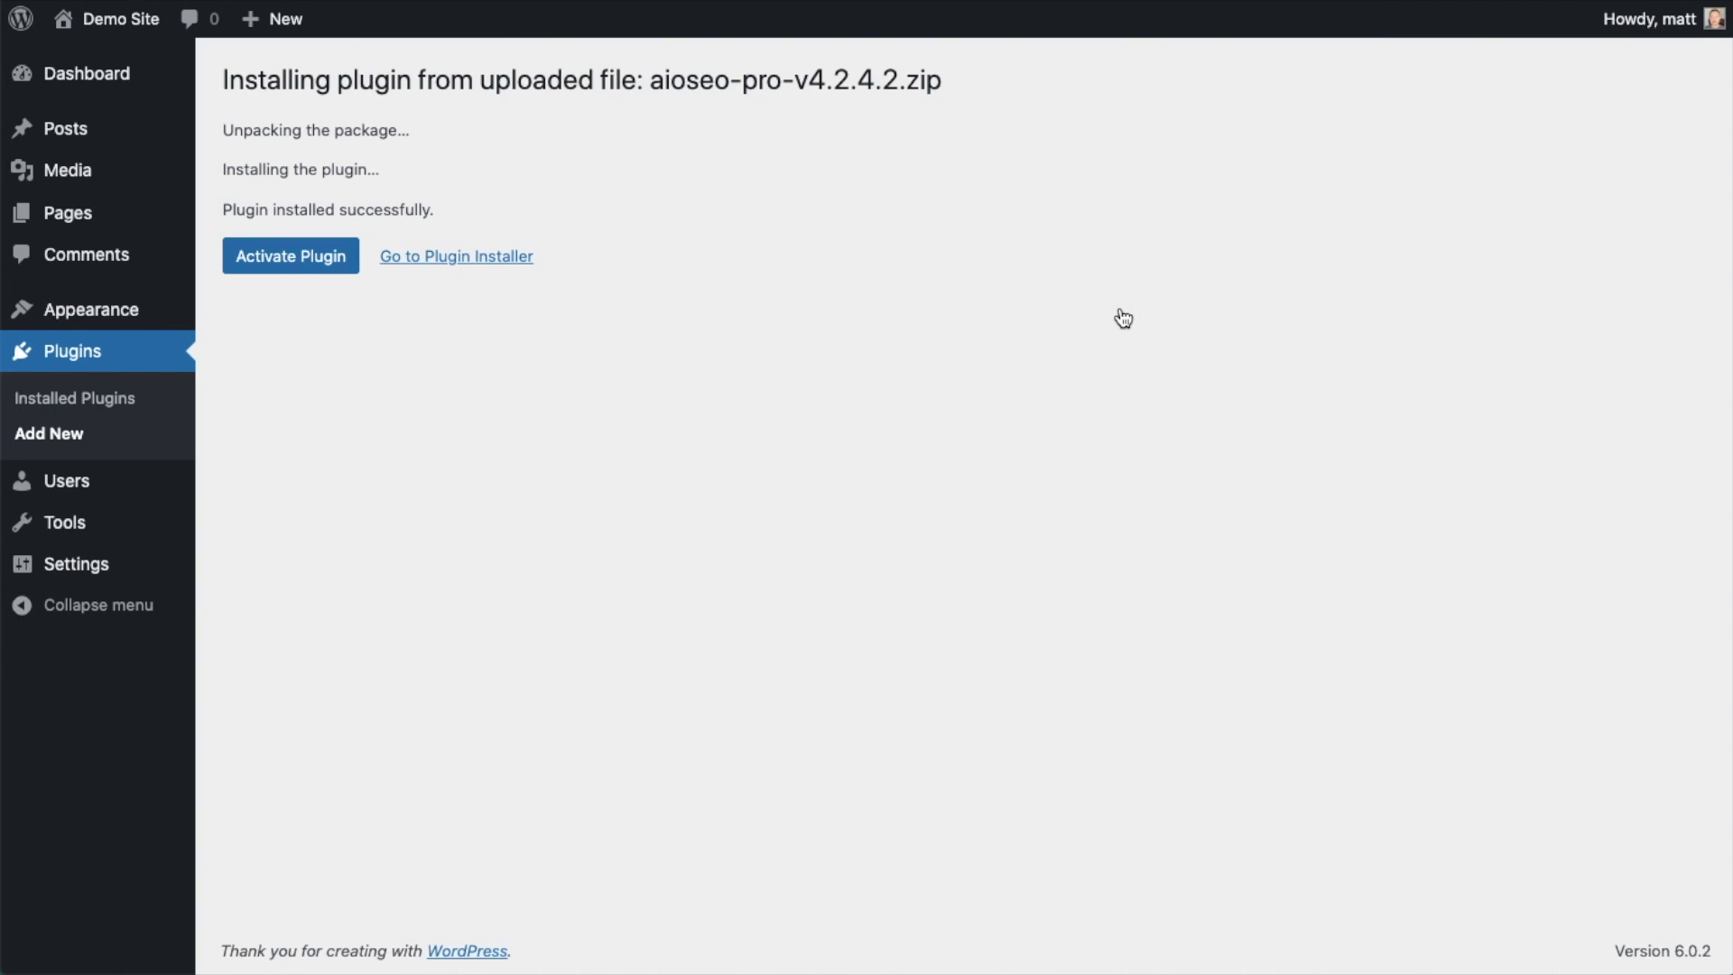
Step: Activate AIOSEO Pro and skip the setup wizard back to its Dashboard
click(282, 256)
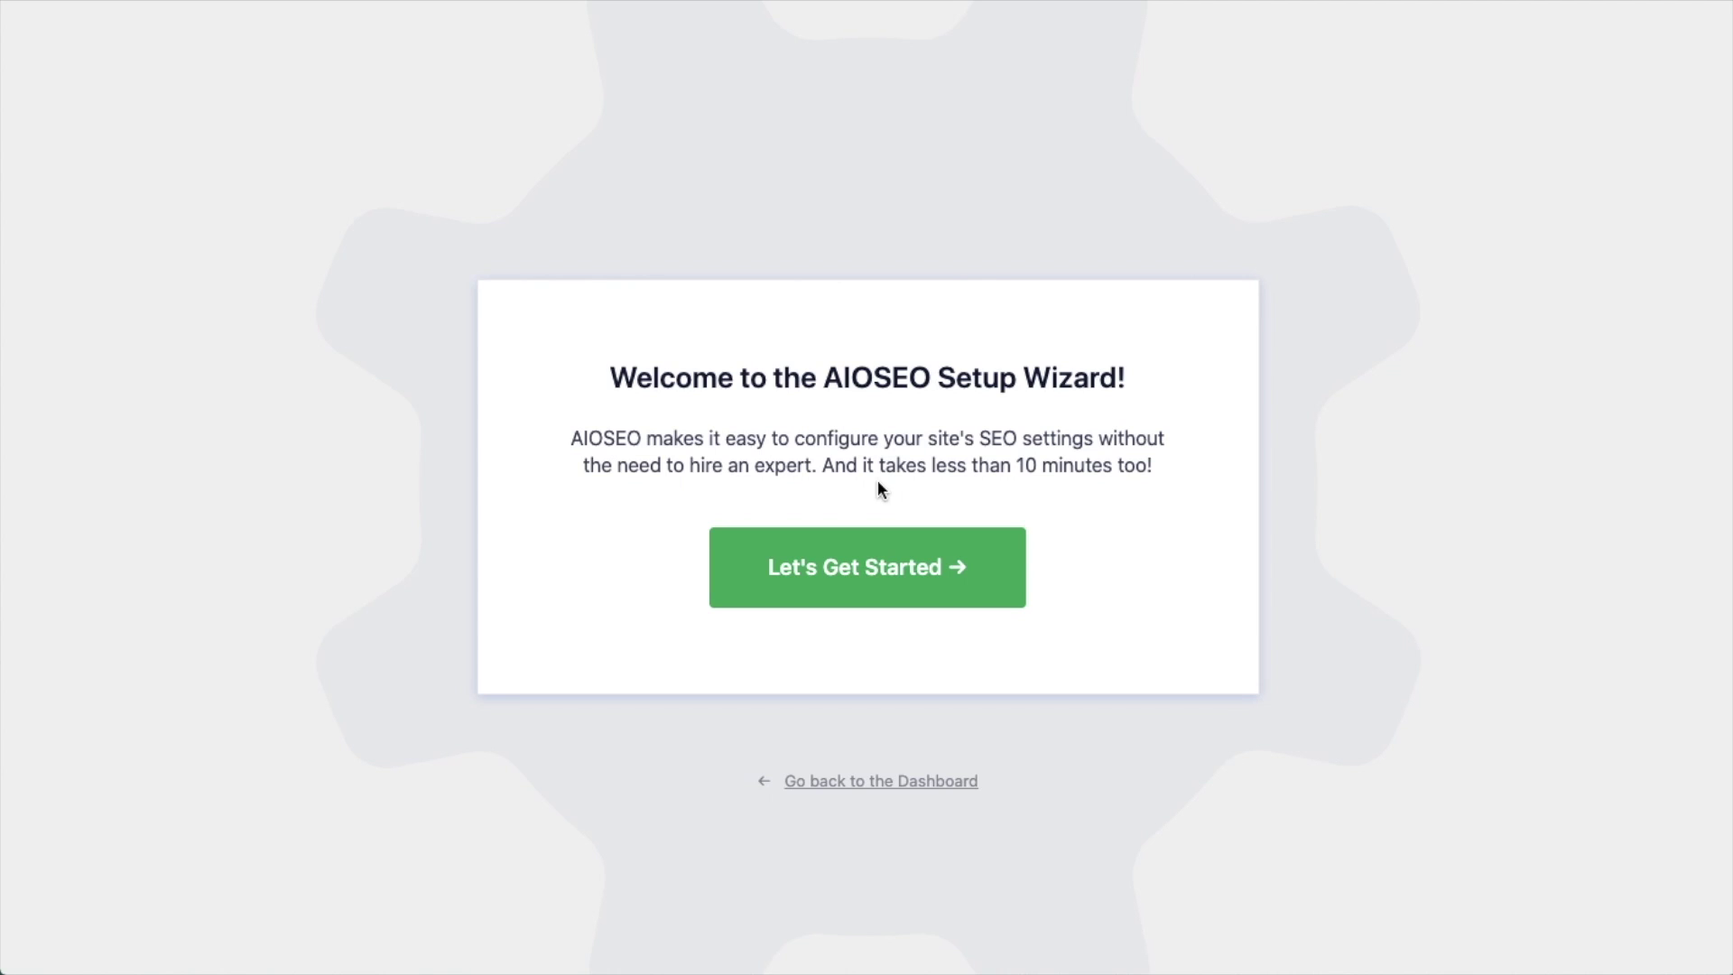
click(877, 789)
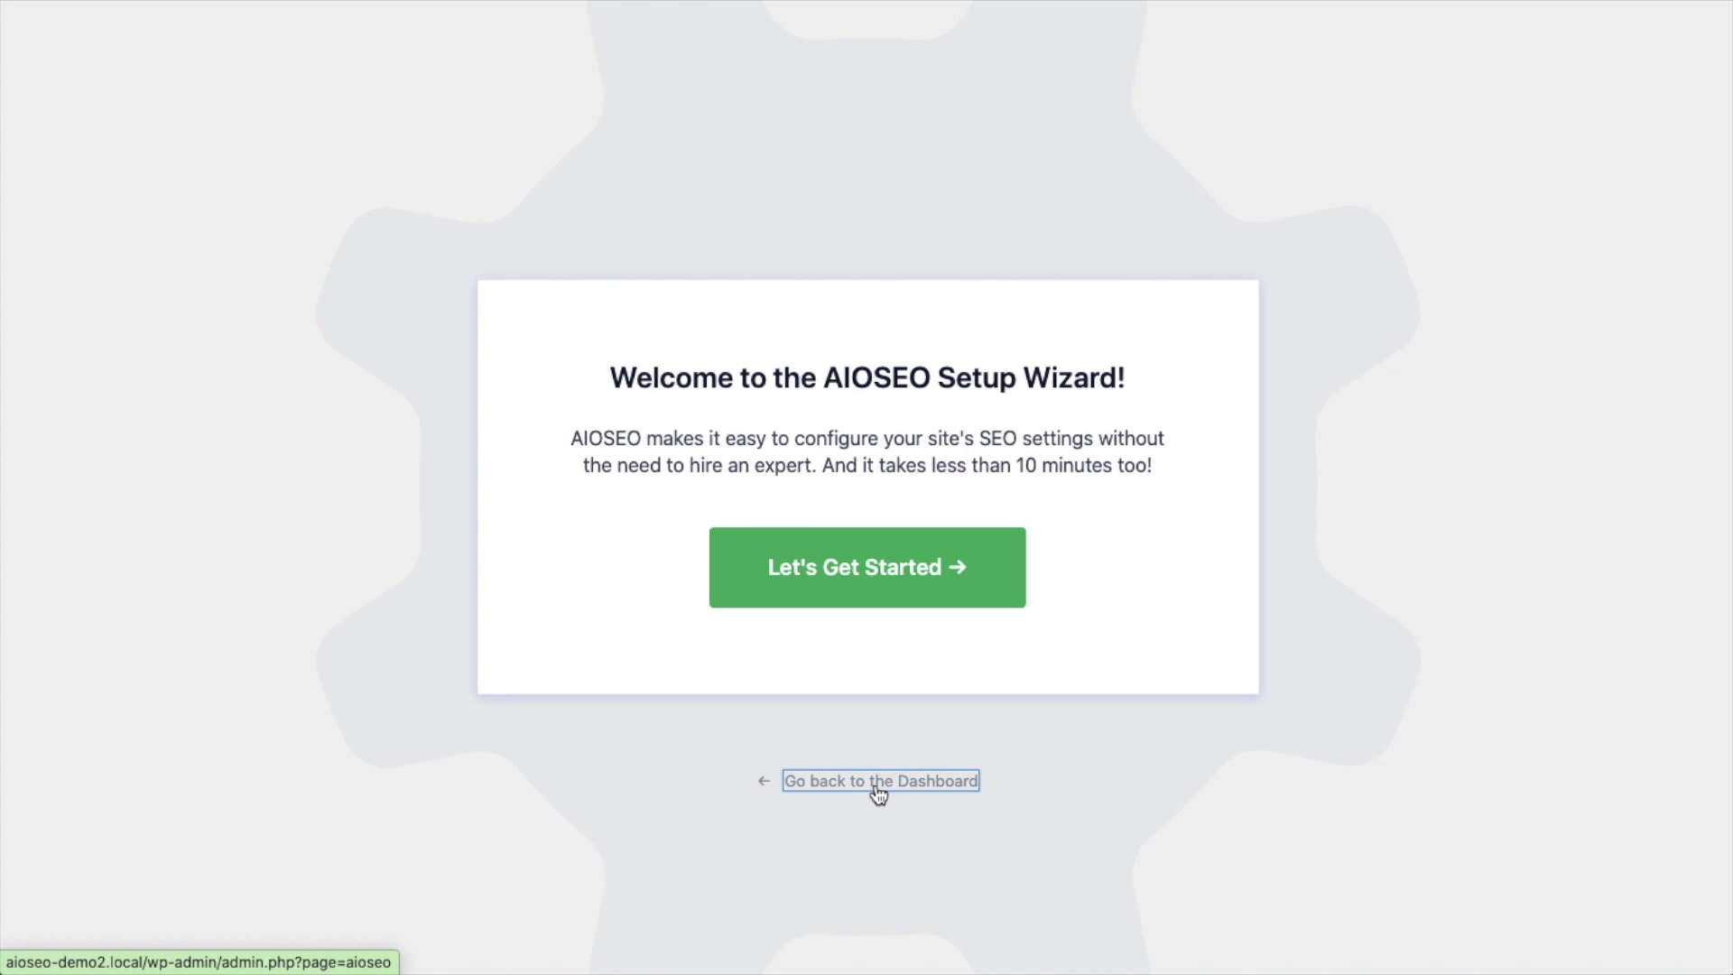
scroll(955, 456, down, 4)
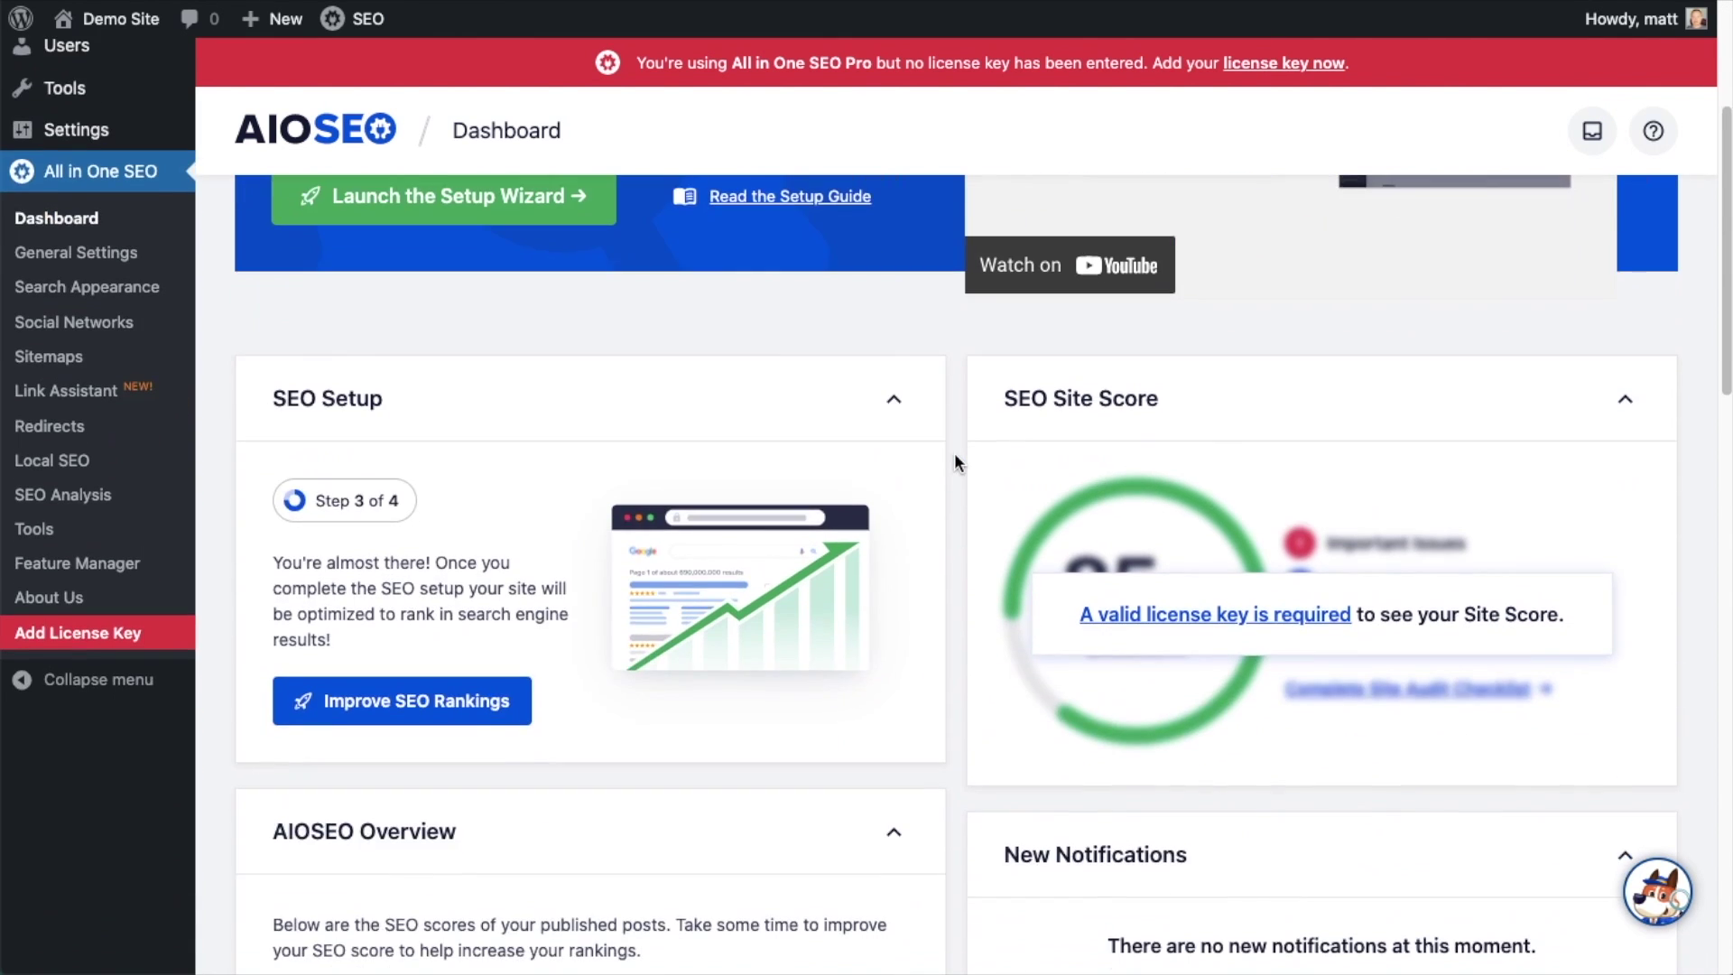
scroll(955, 456, down, 3)
Step: Follow the valid-license-key link and copy the Pro license key from the account Downloads tab
click(1195, 354)
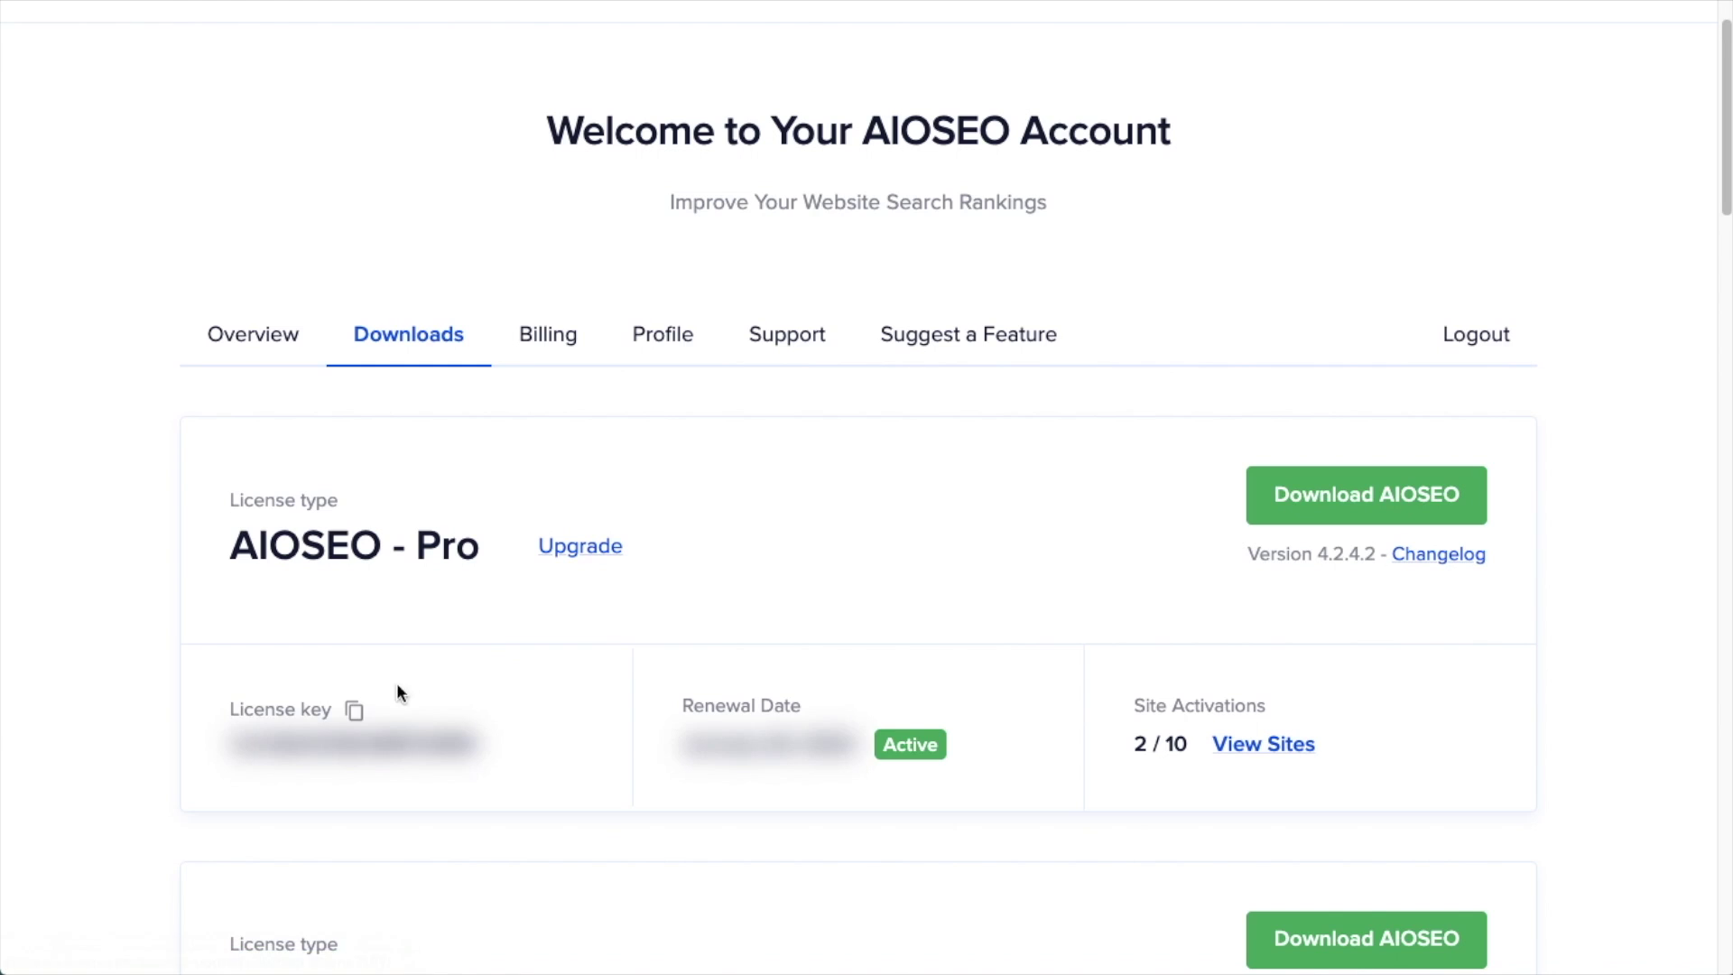
click(353, 713)
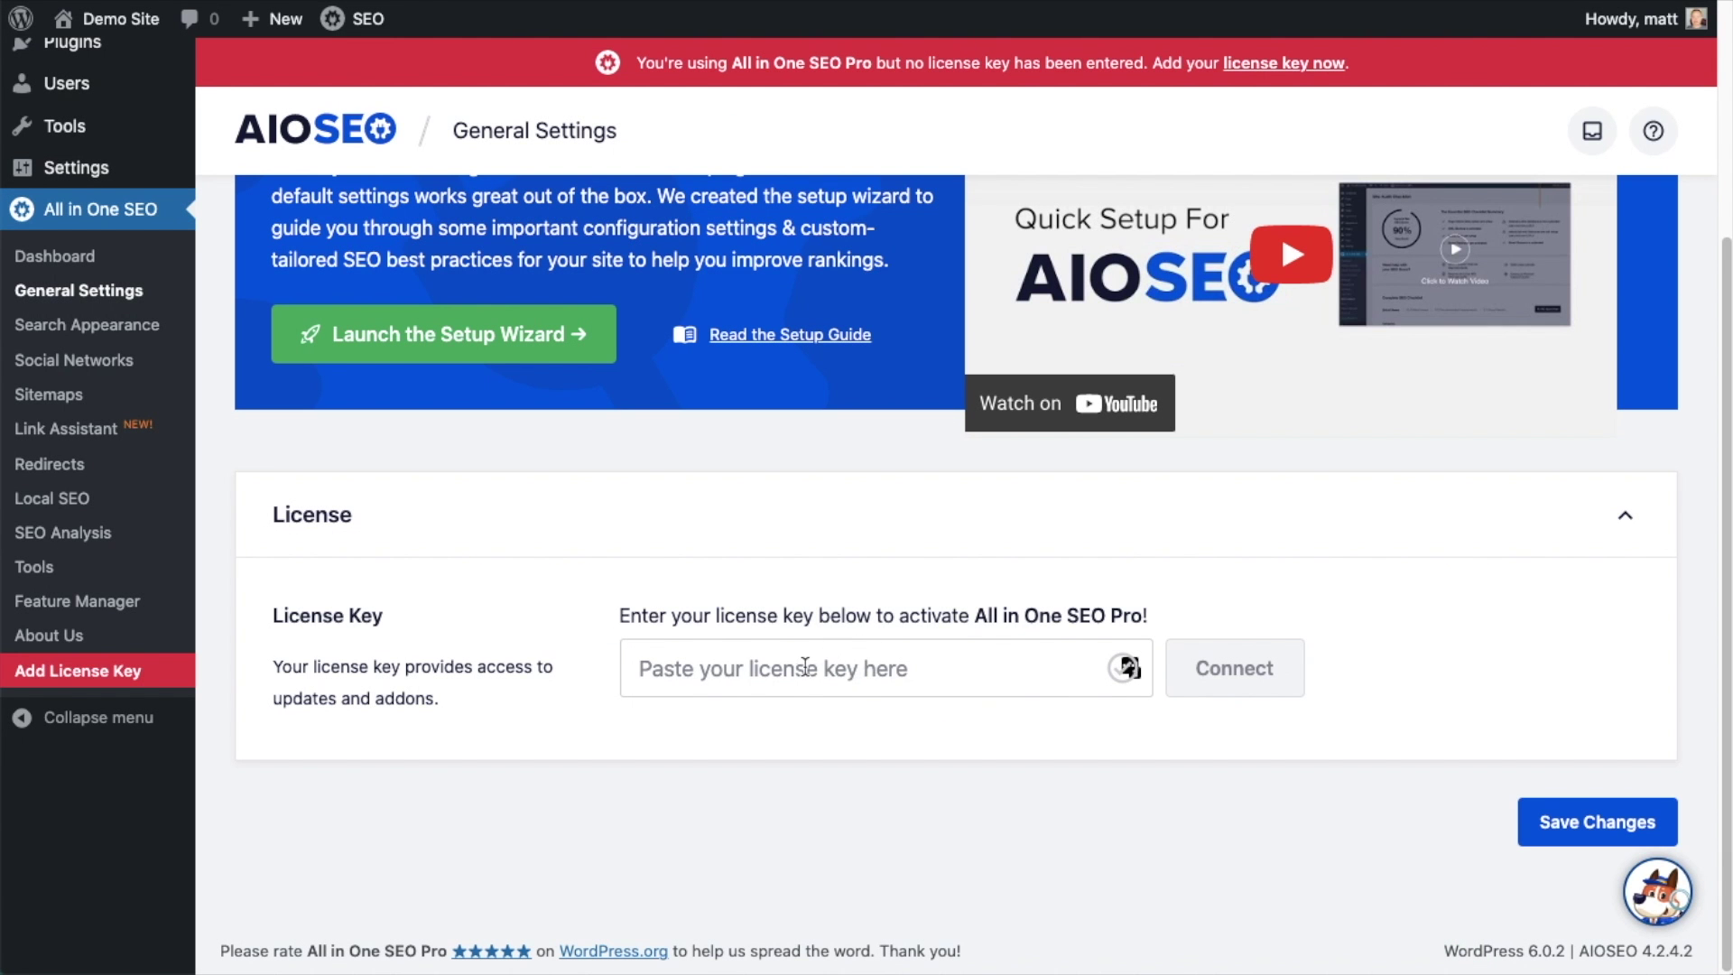
Step: Paste the license key into General Settings and connect it to activate Pro
click(784, 666)
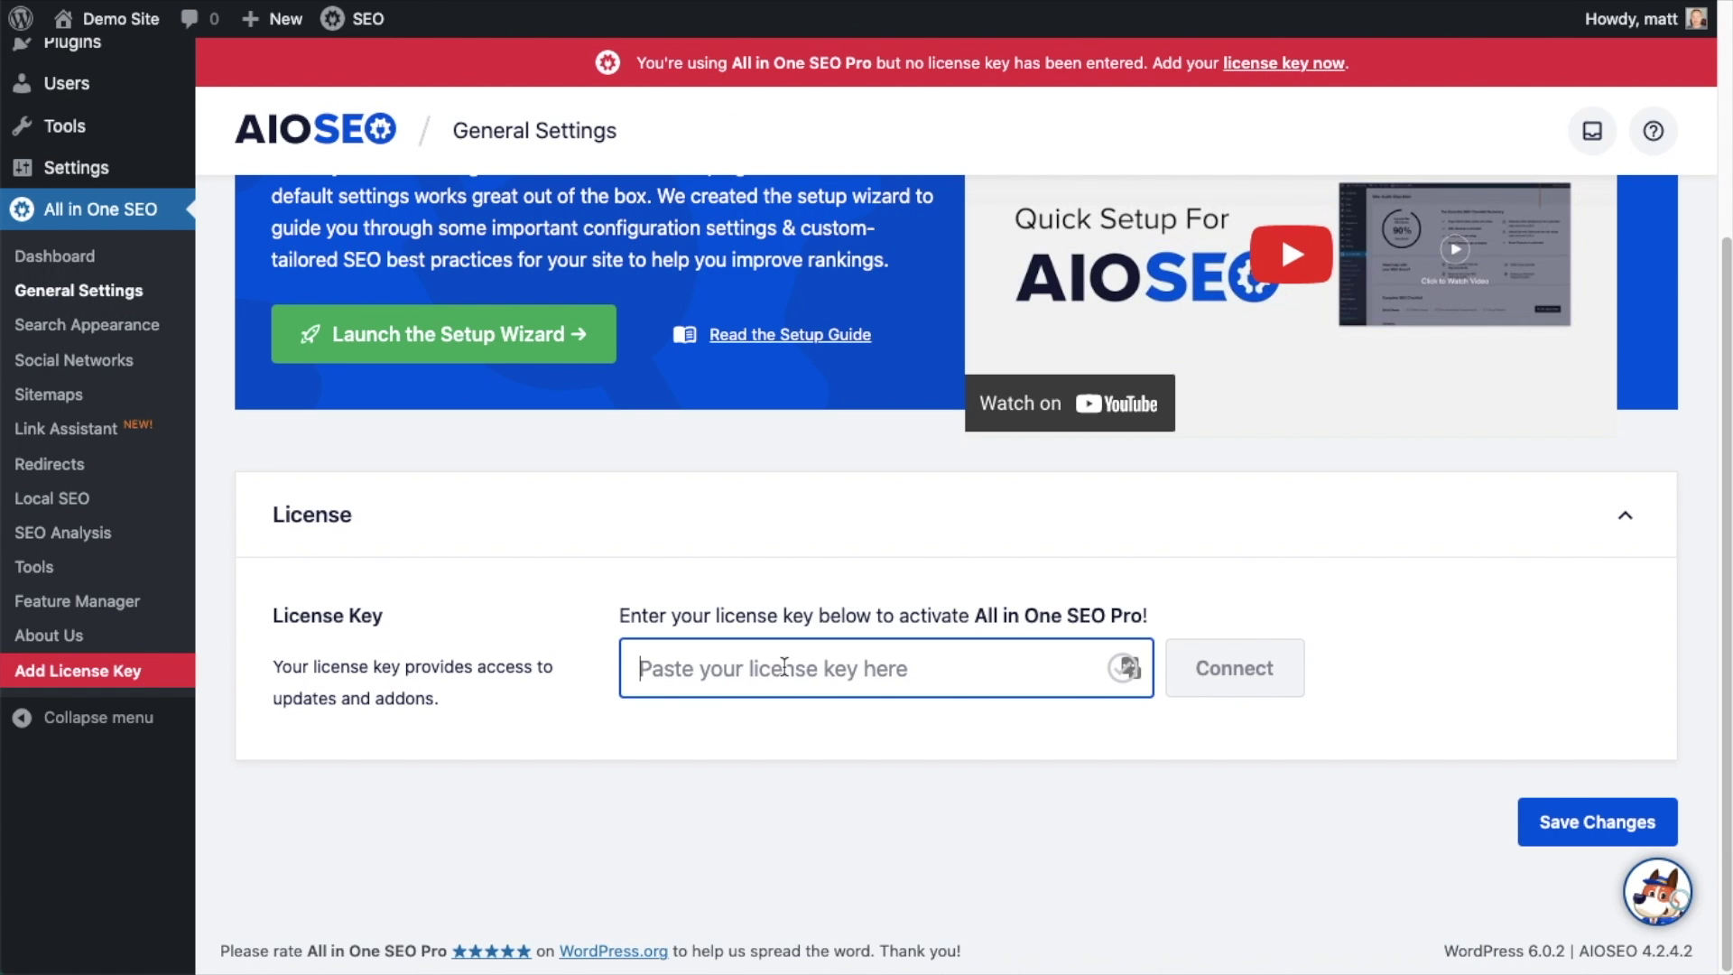
key(super+v)
click(1246, 668)
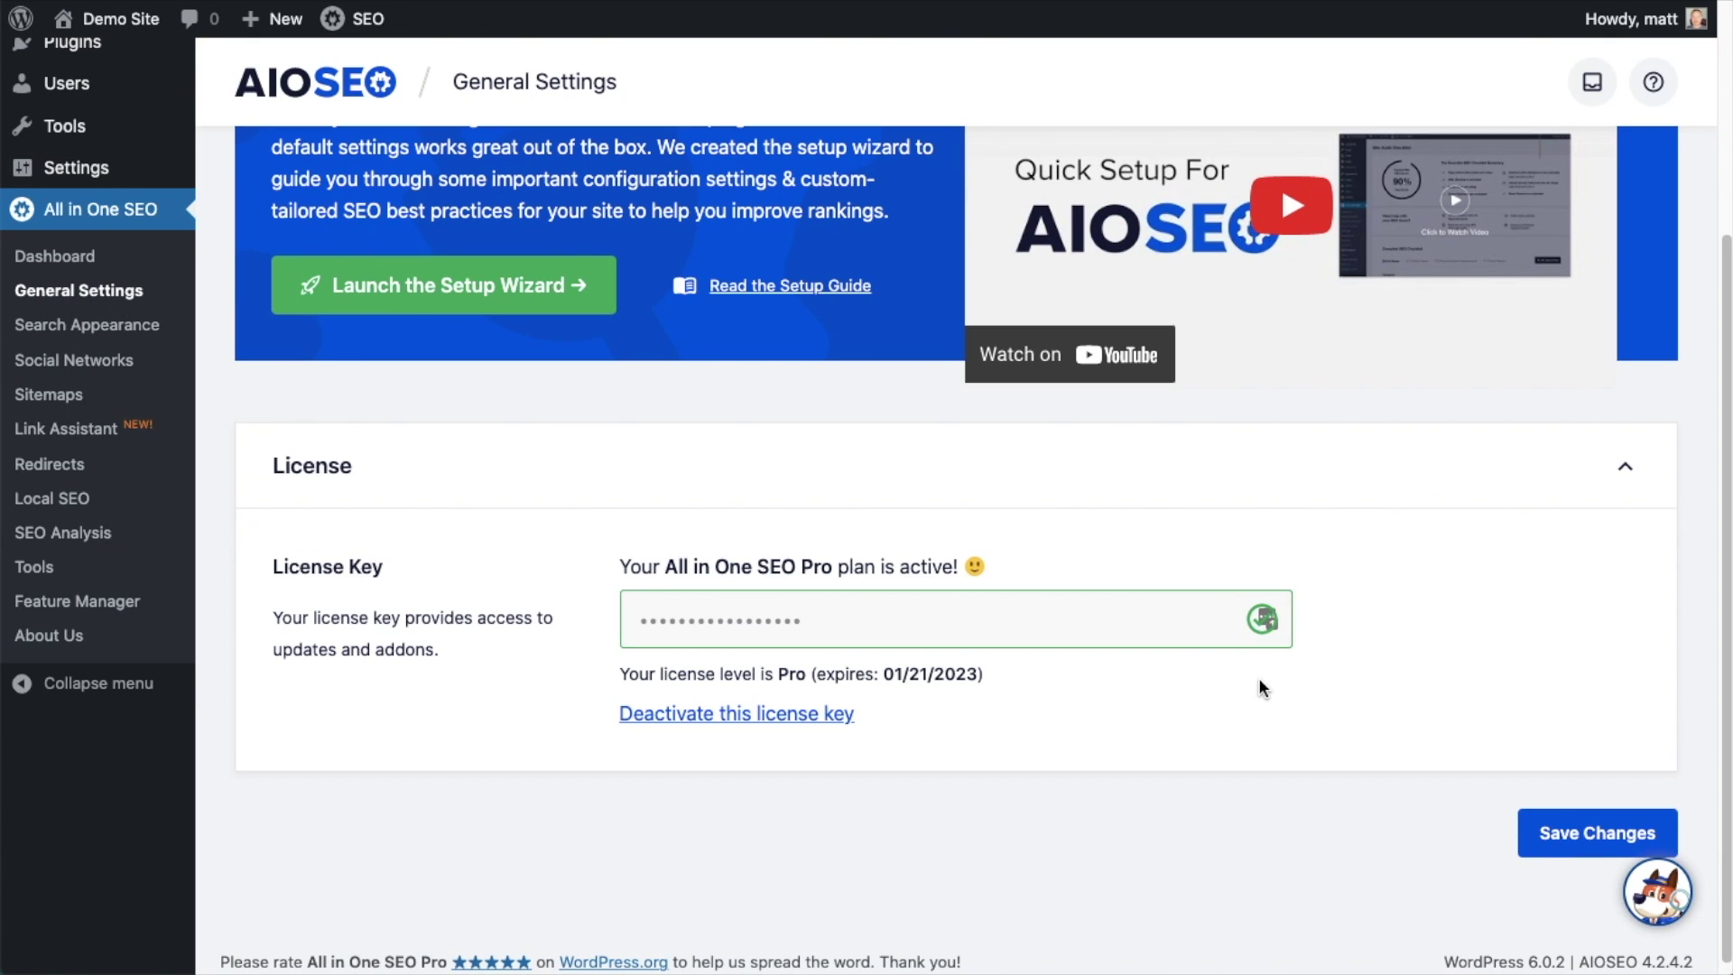
Step: Save the general settings and return to the WordPress Dashboard
click(1606, 830)
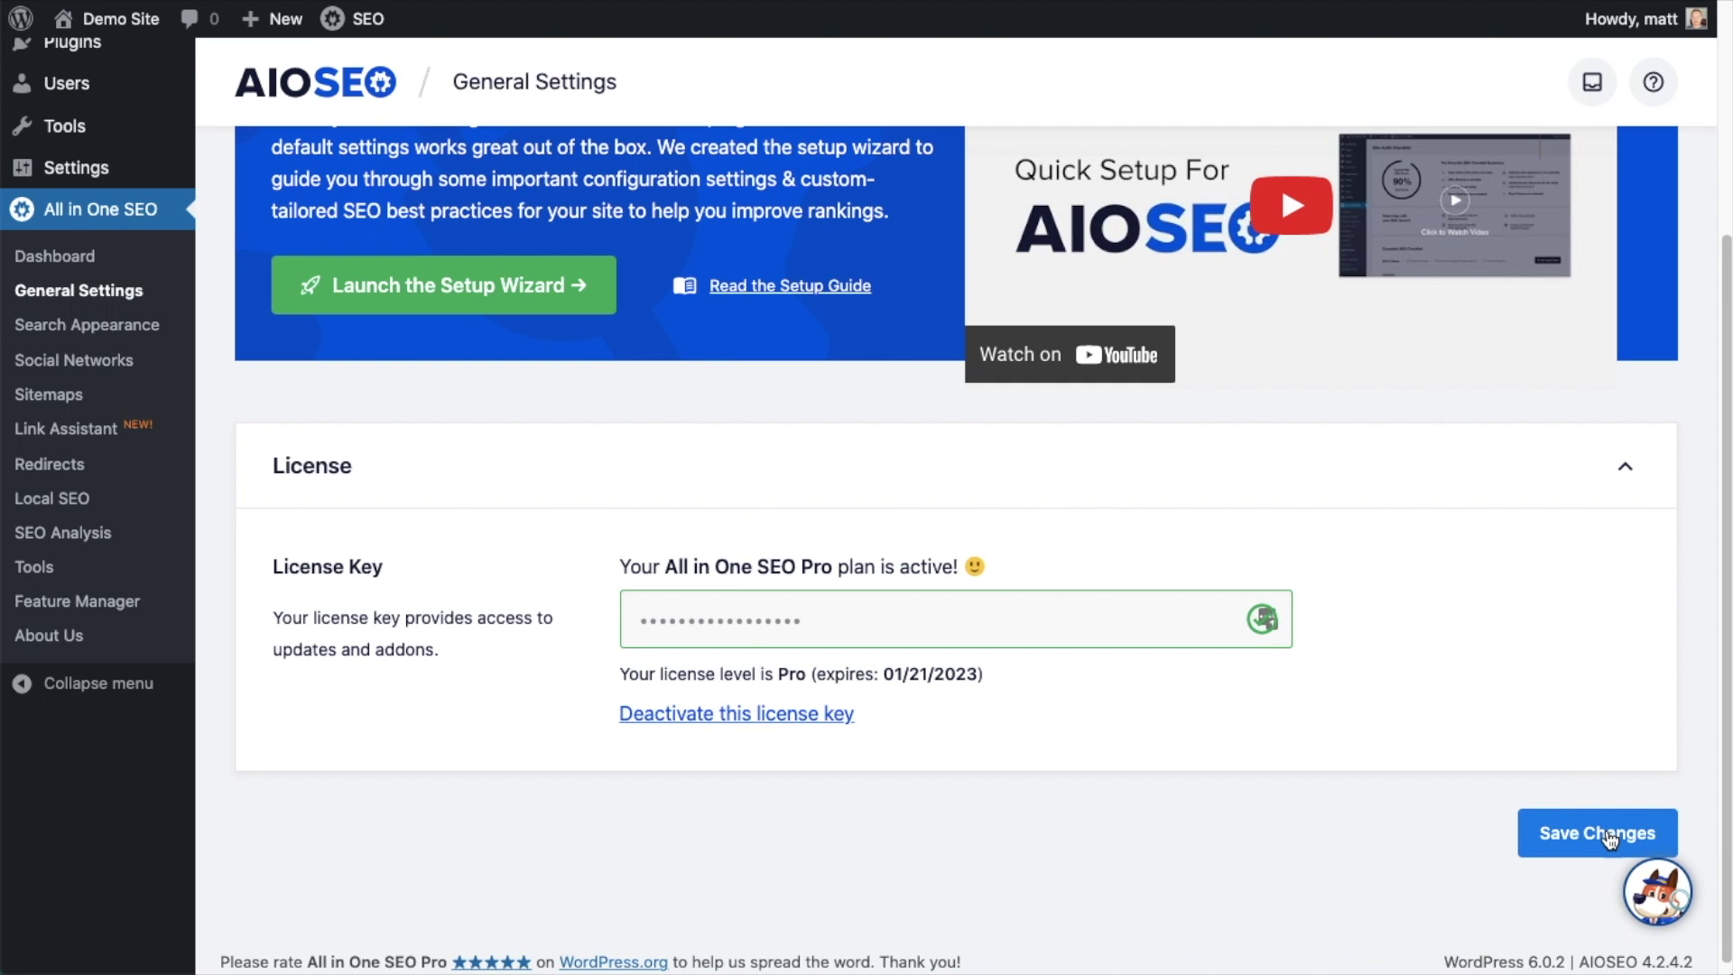
scroll(1210, 646, up, 1)
scroll(1210, 646, up, 3)
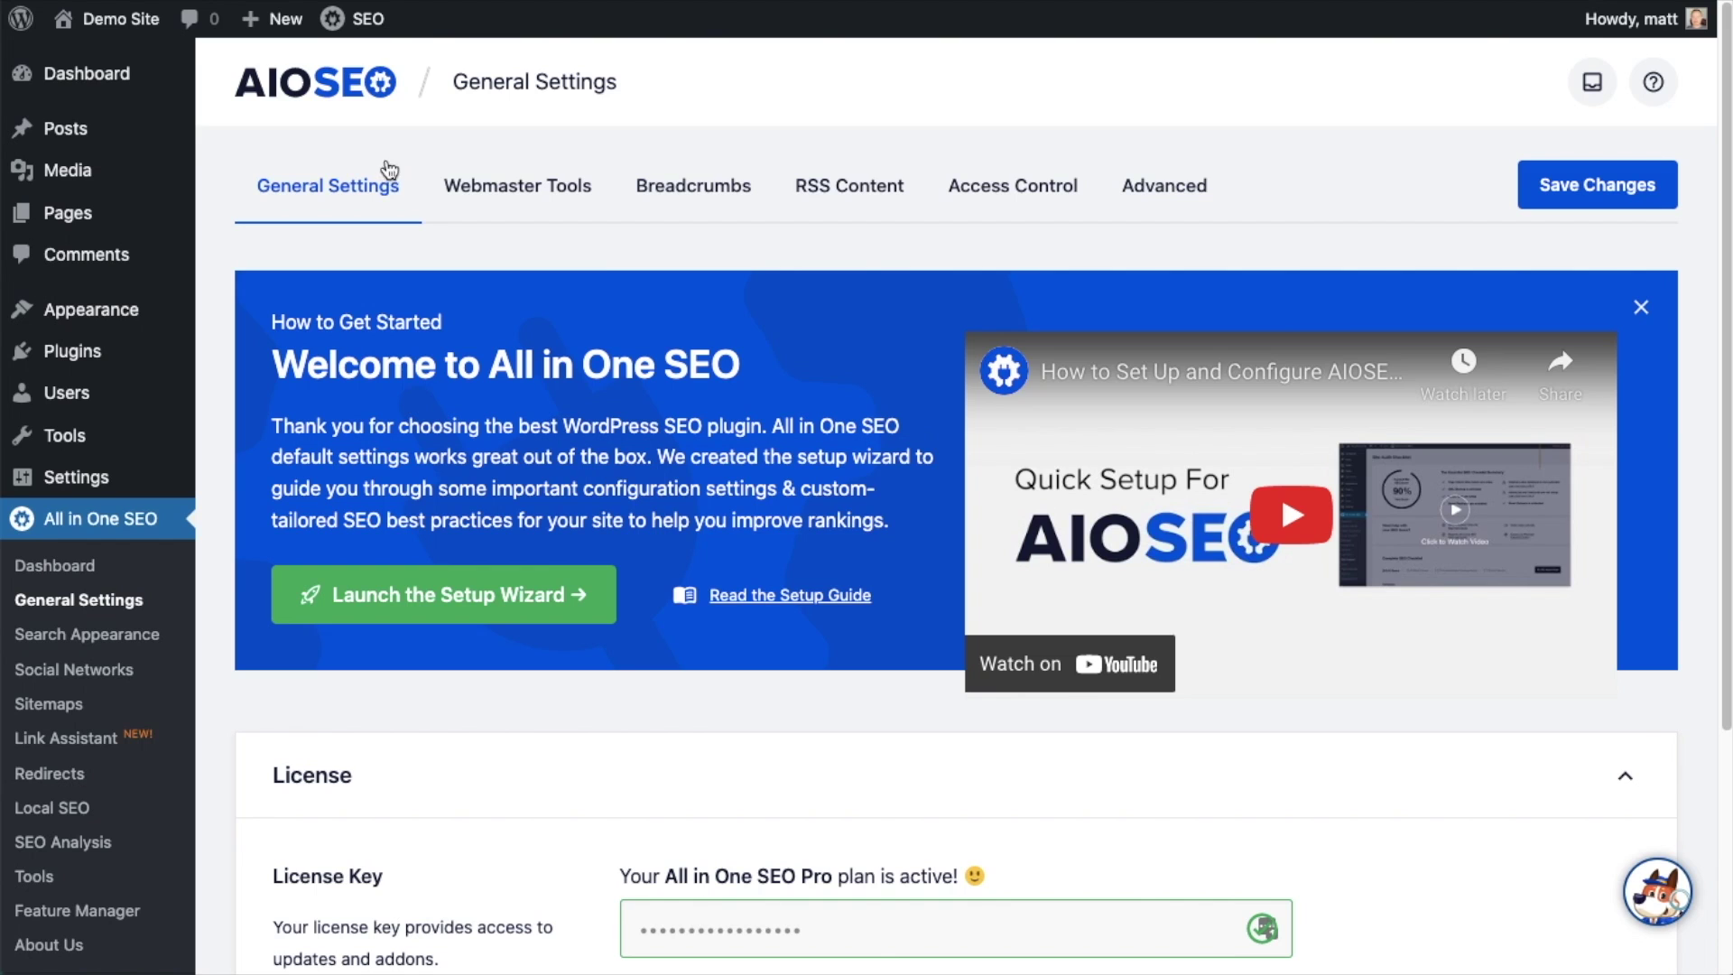
click(98, 86)
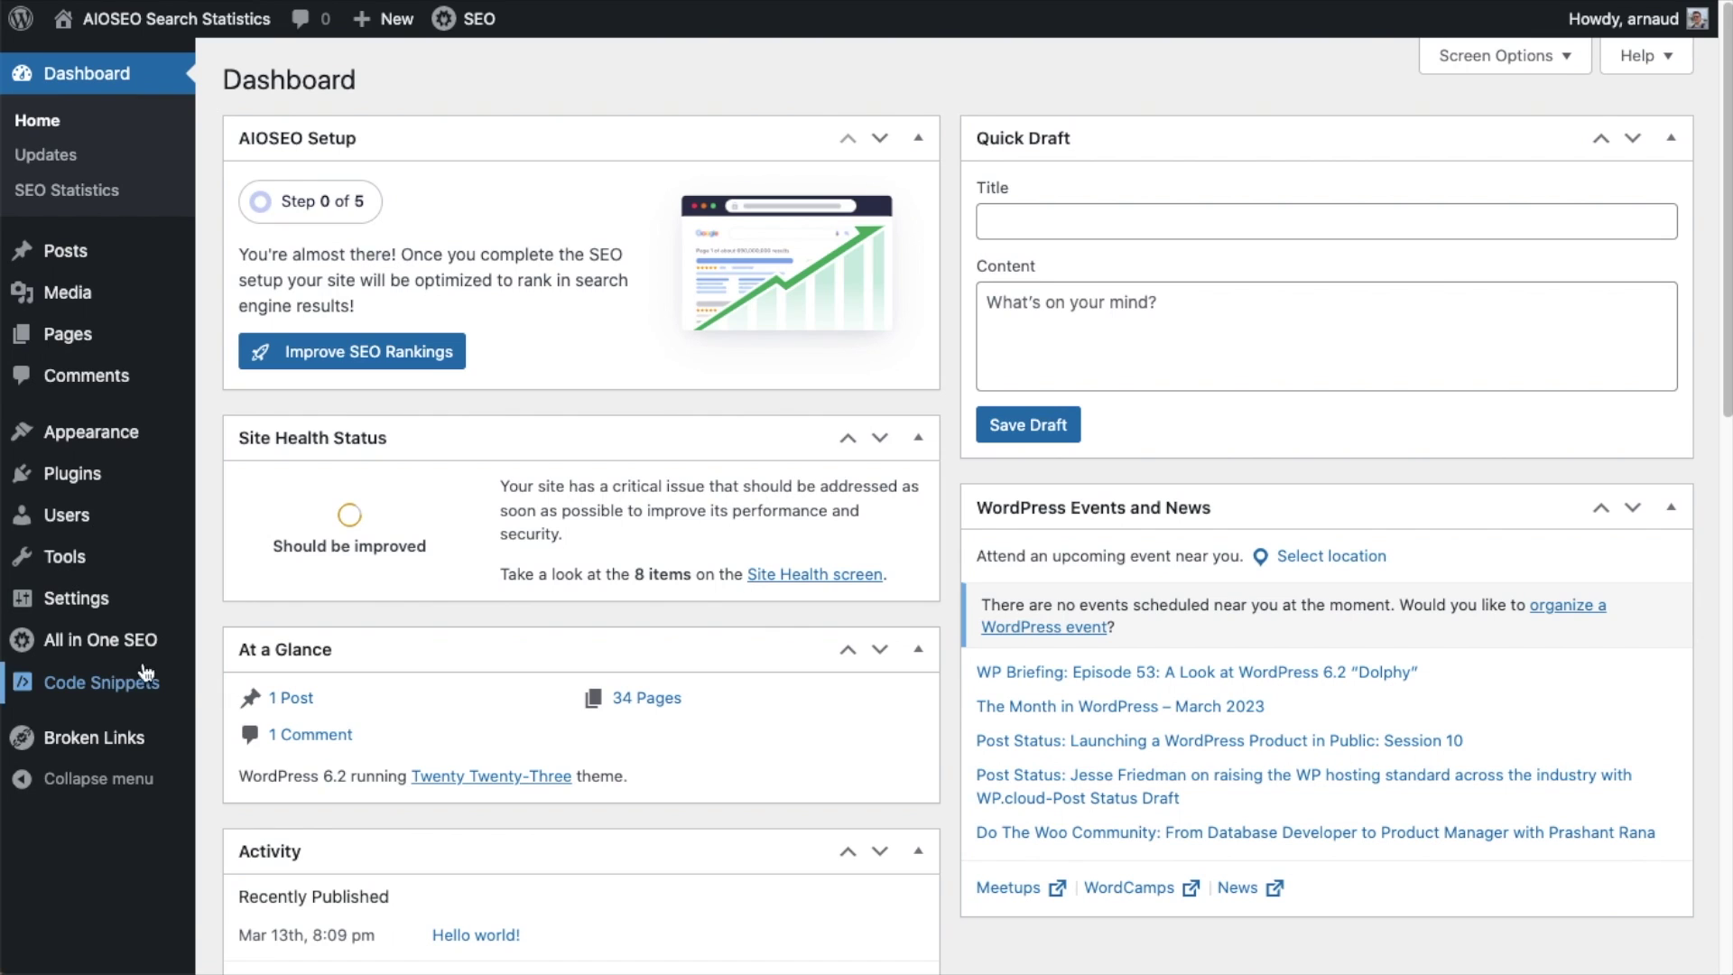
Step: Open AIOSEO Search Statistics and read impressions, clicks and keyword positions for March 20 – April 17, 2023
mouse_move(96, 643)
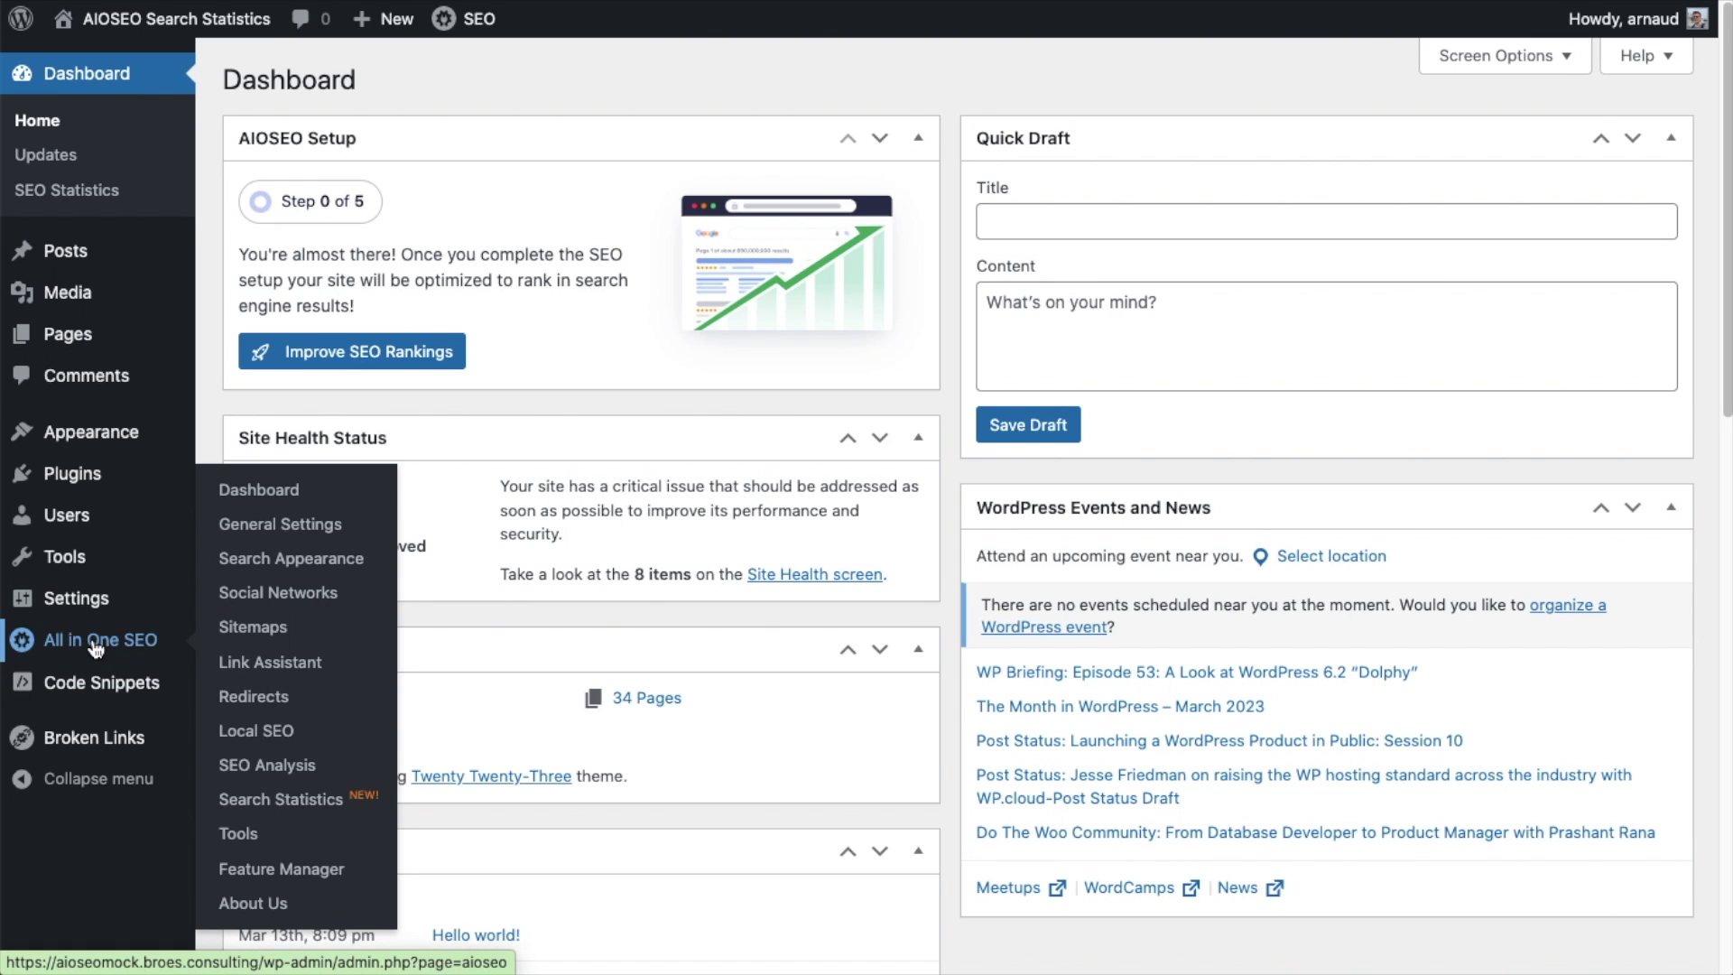
click(295, 807)
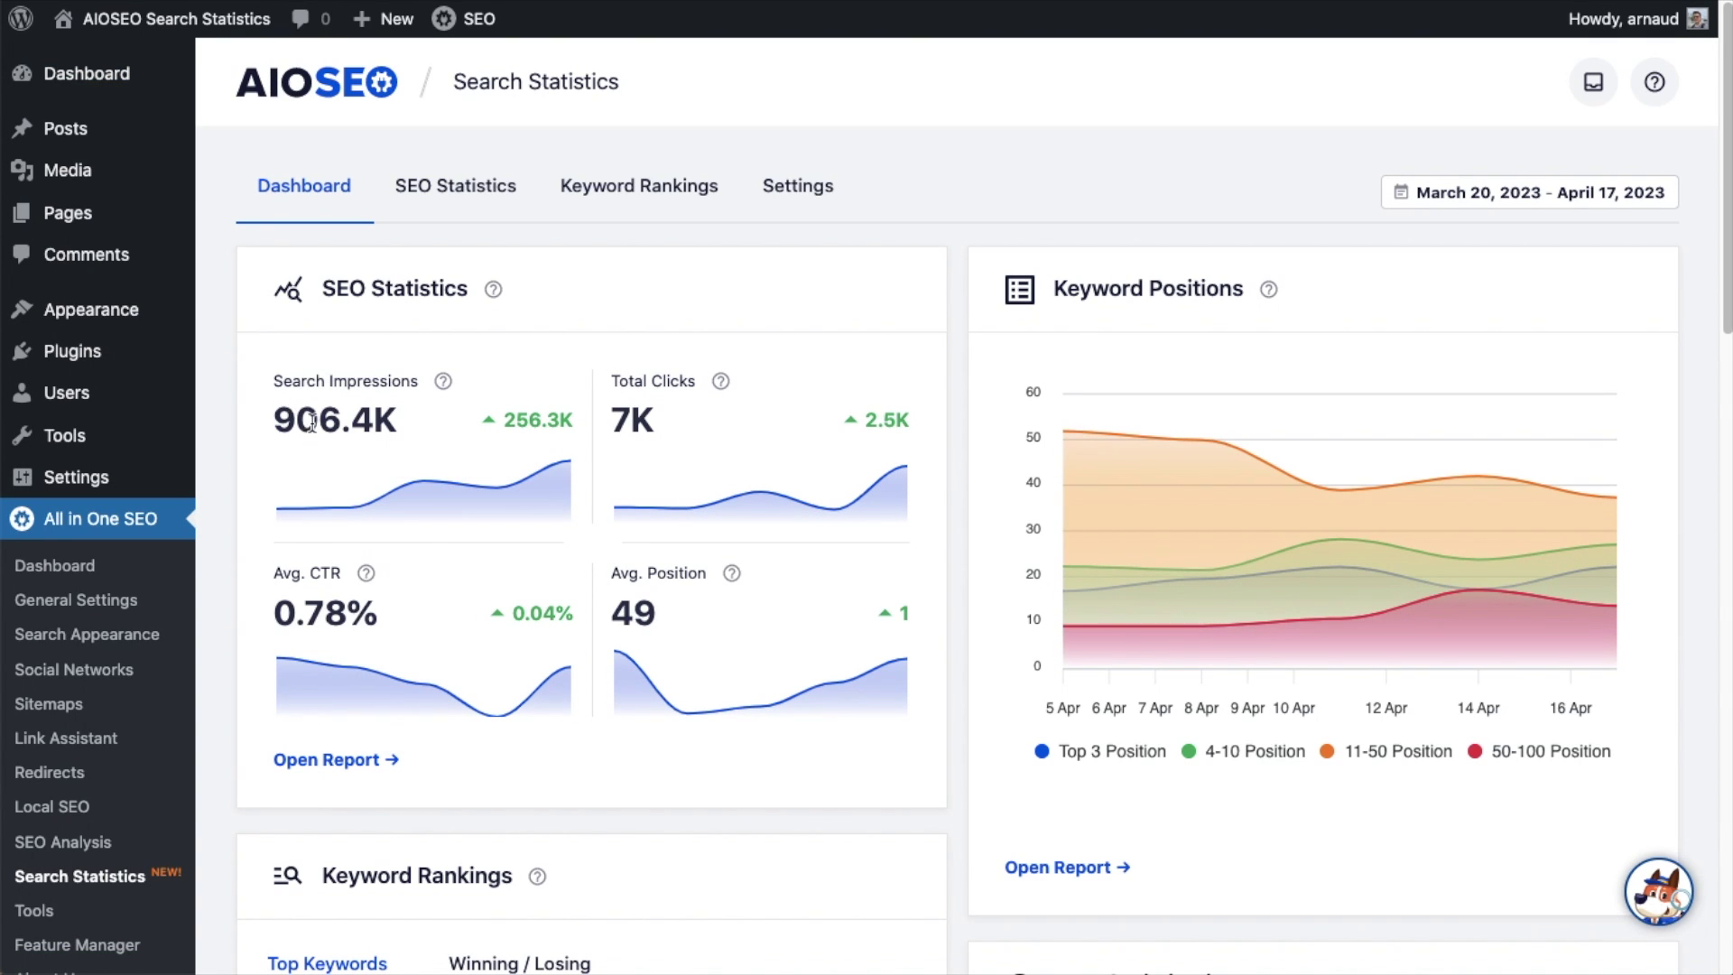
mouse_move(345, 499)
mouse_move(769, 493)
Step: Switch Content Performance to Top Losing, showing Gardening Tips first with a 21.4K drop
scroll(982, 479, down, 15)
scroll(982, 478, down, 2)
scroll(982, 473, up, 1)
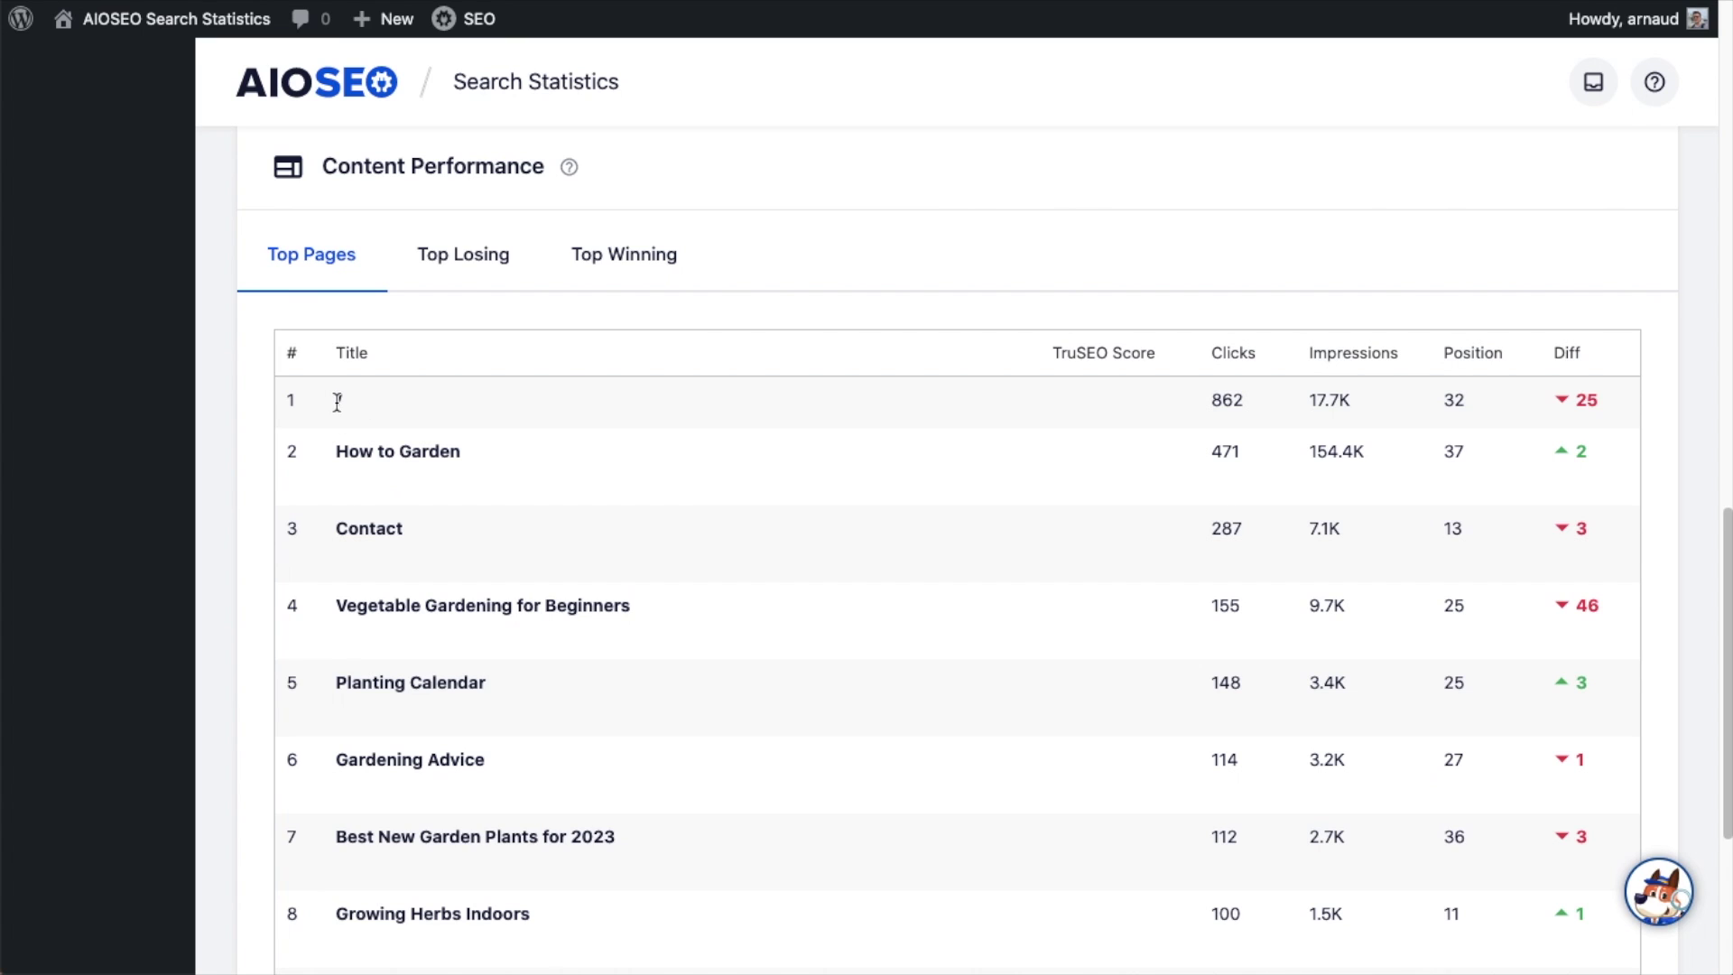
mouse_move(433, 437)
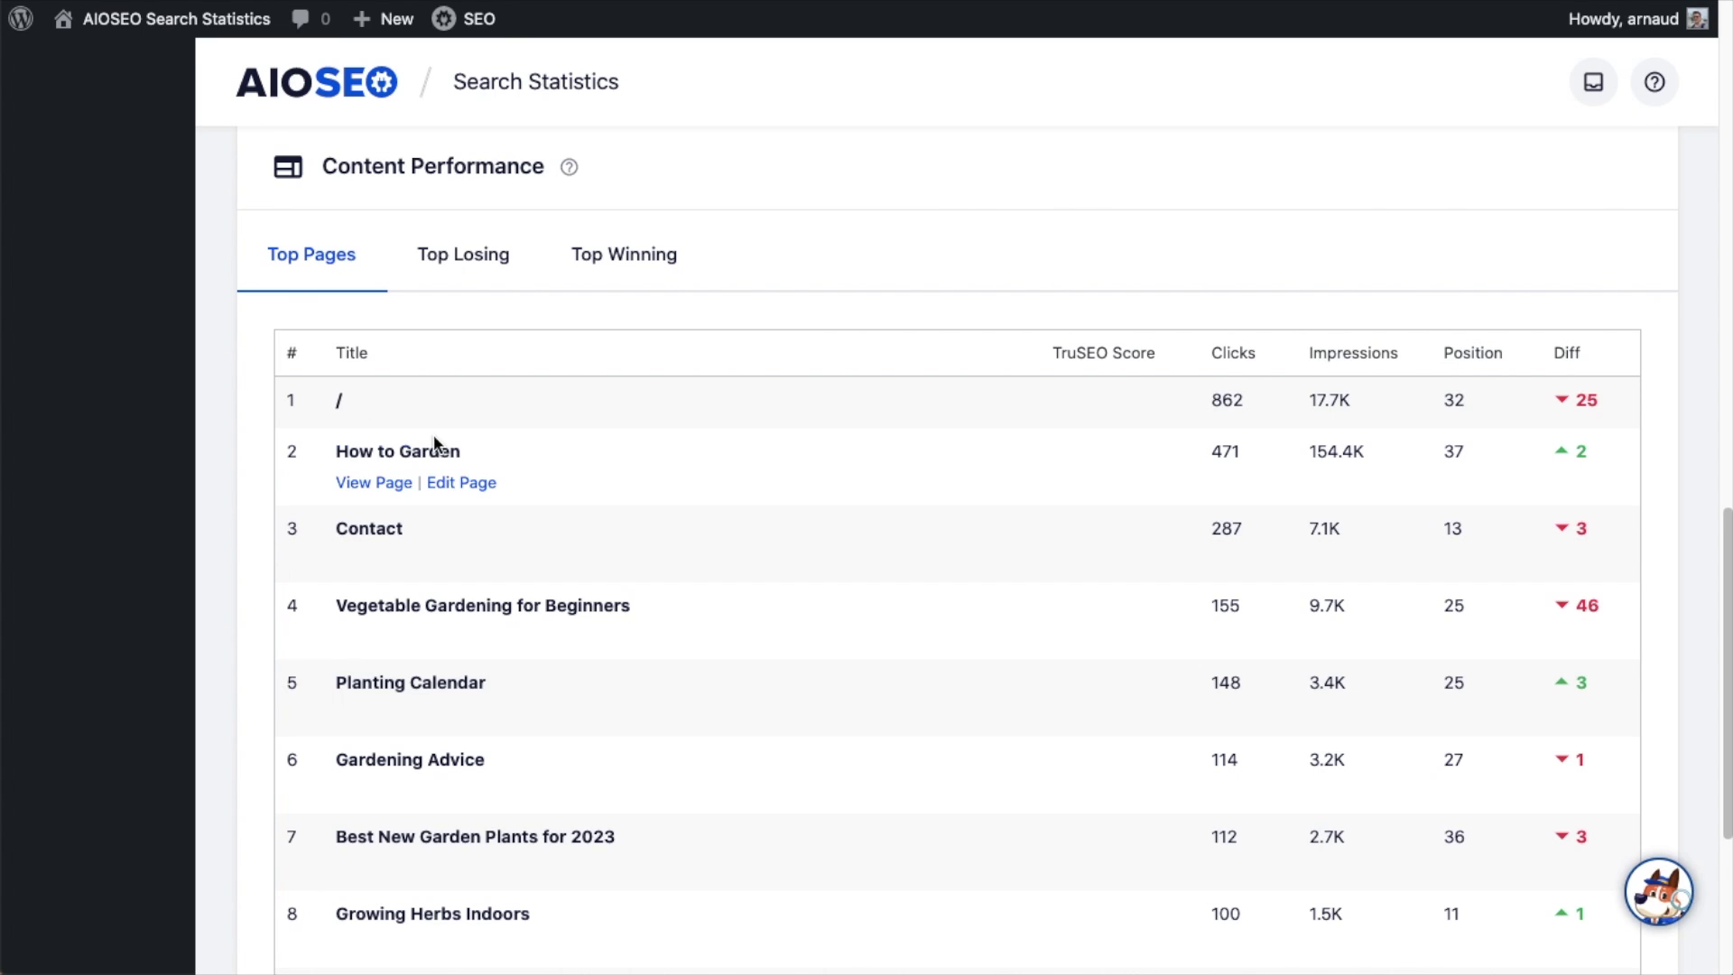
mouse_move(399, 534)
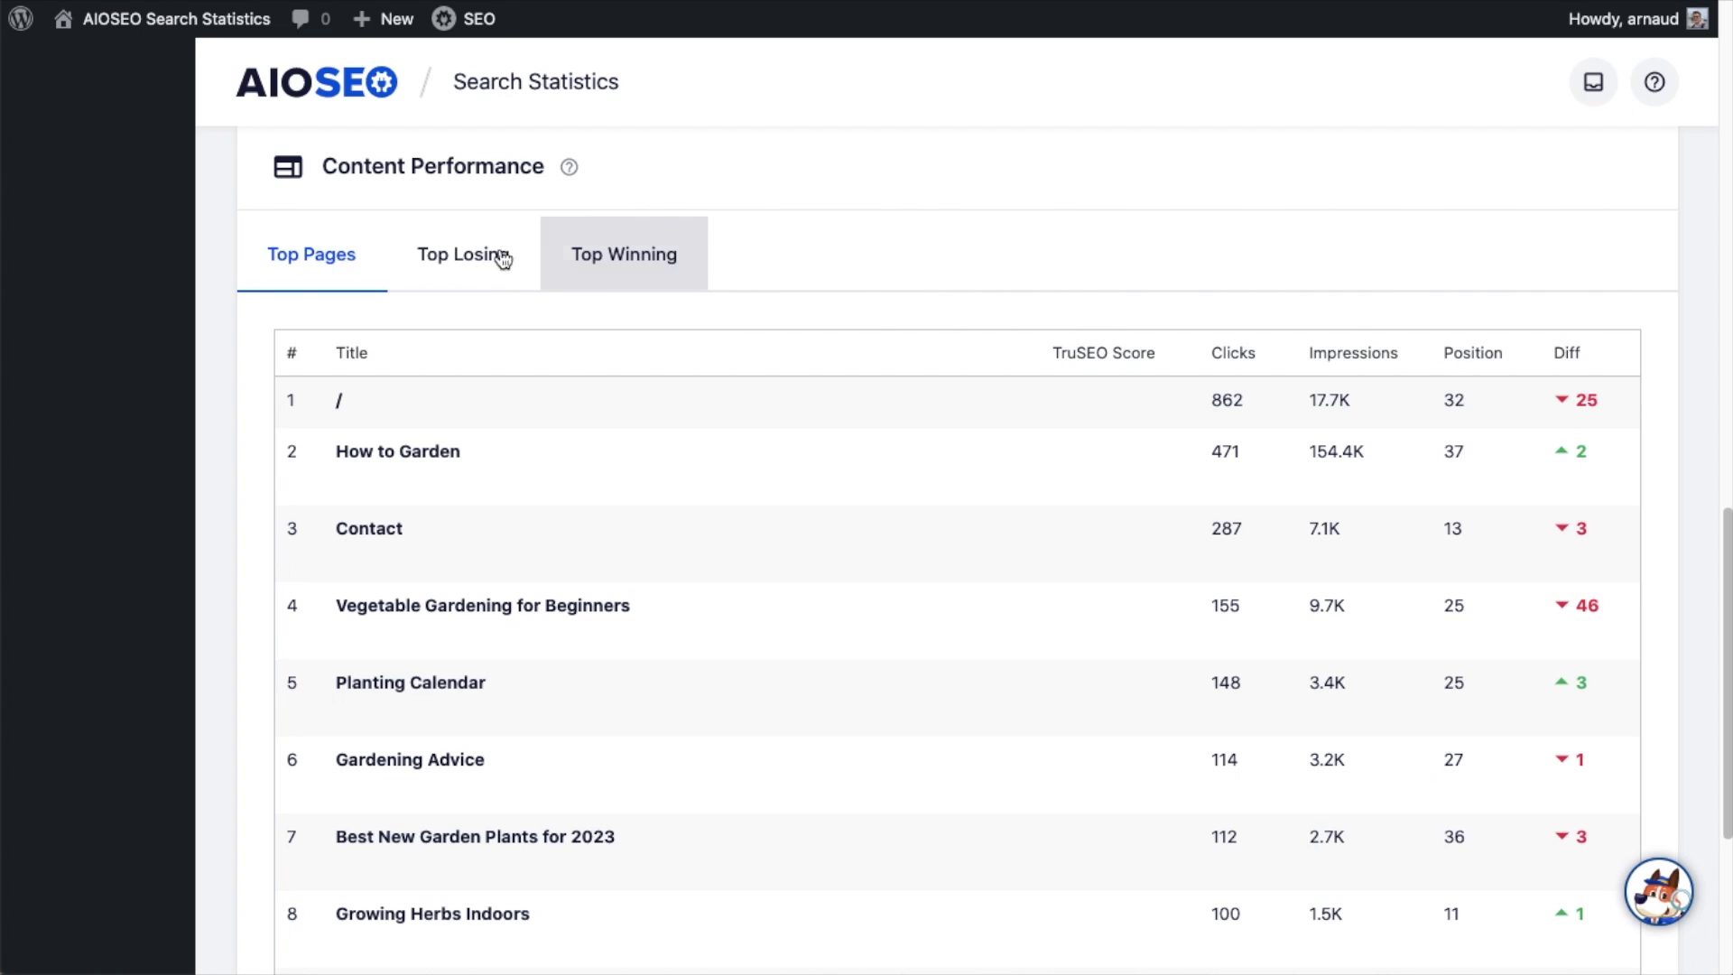
click(463, 256)
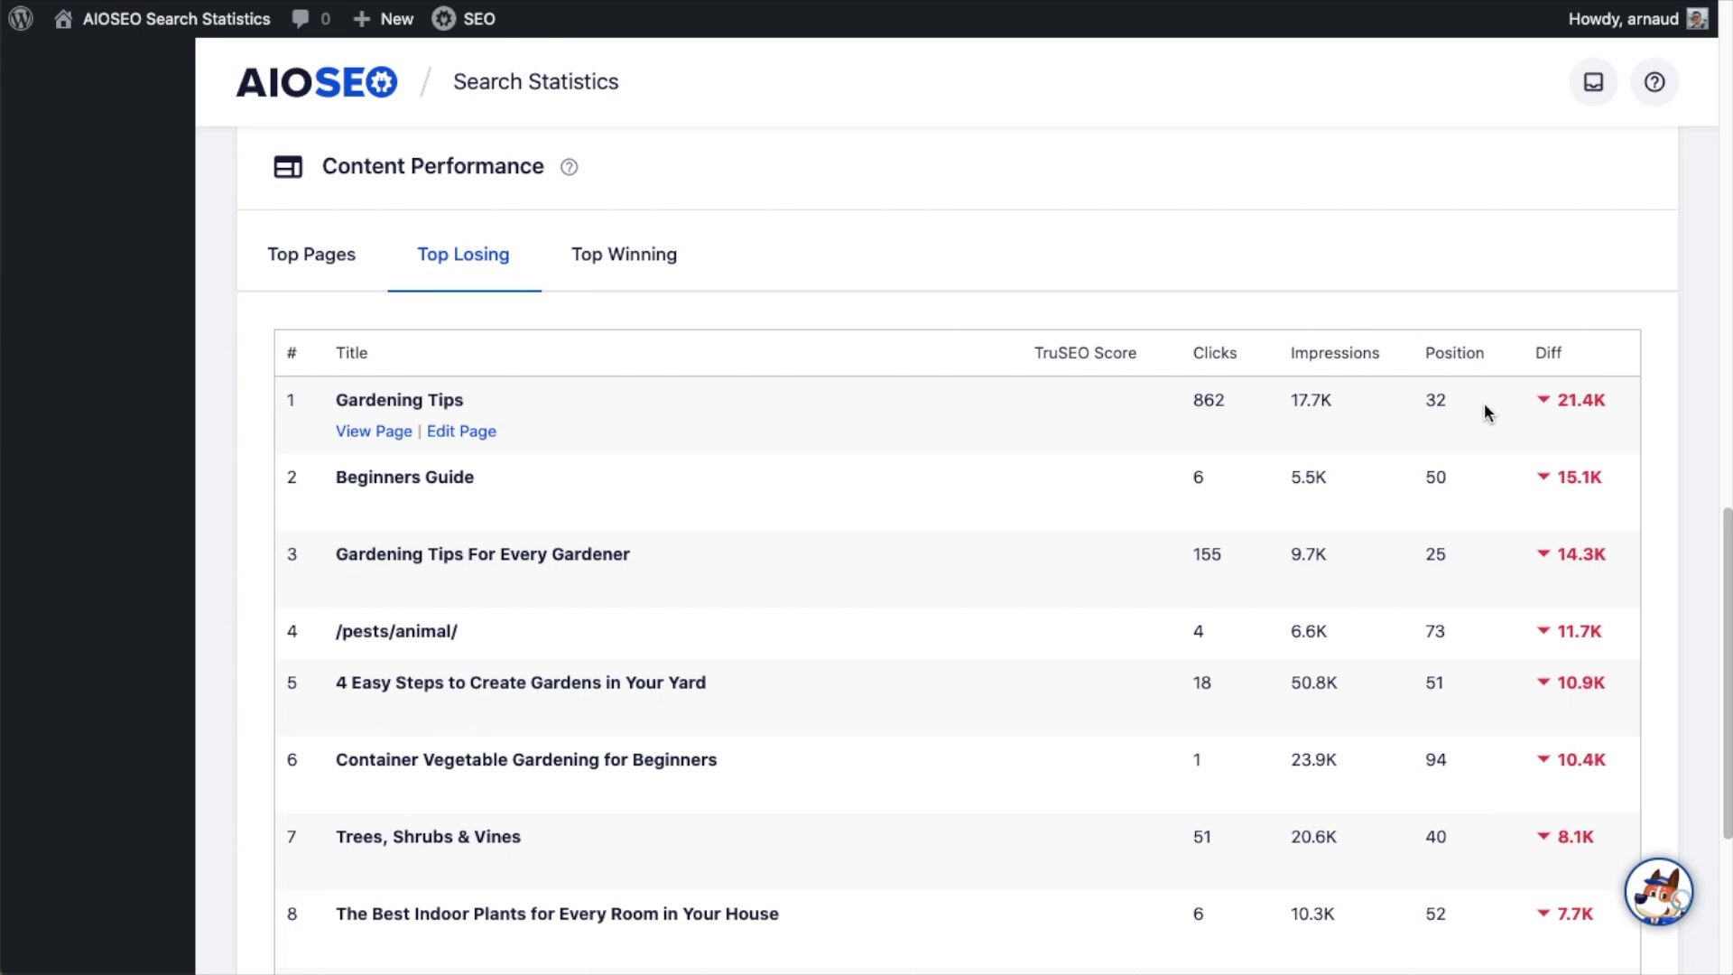
mouse_move(1553, 408)
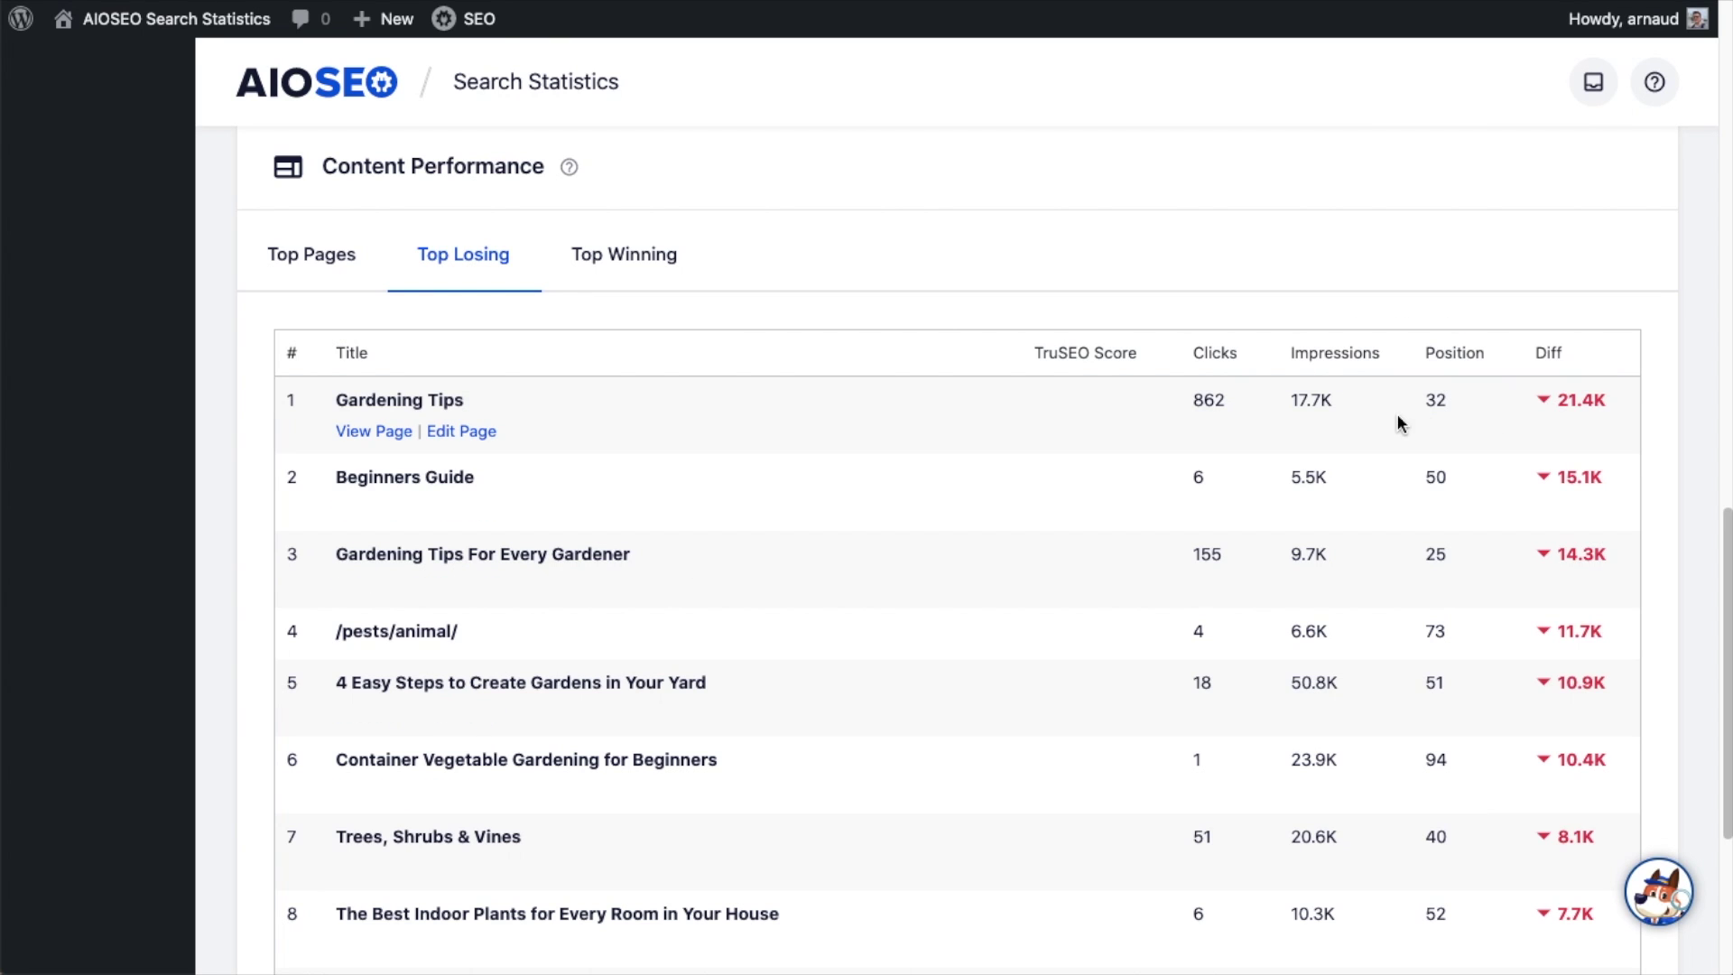
Step: Edit the Gardening Tips page and show its AIOSEO General analysis in the sidebar
click(484, 433)
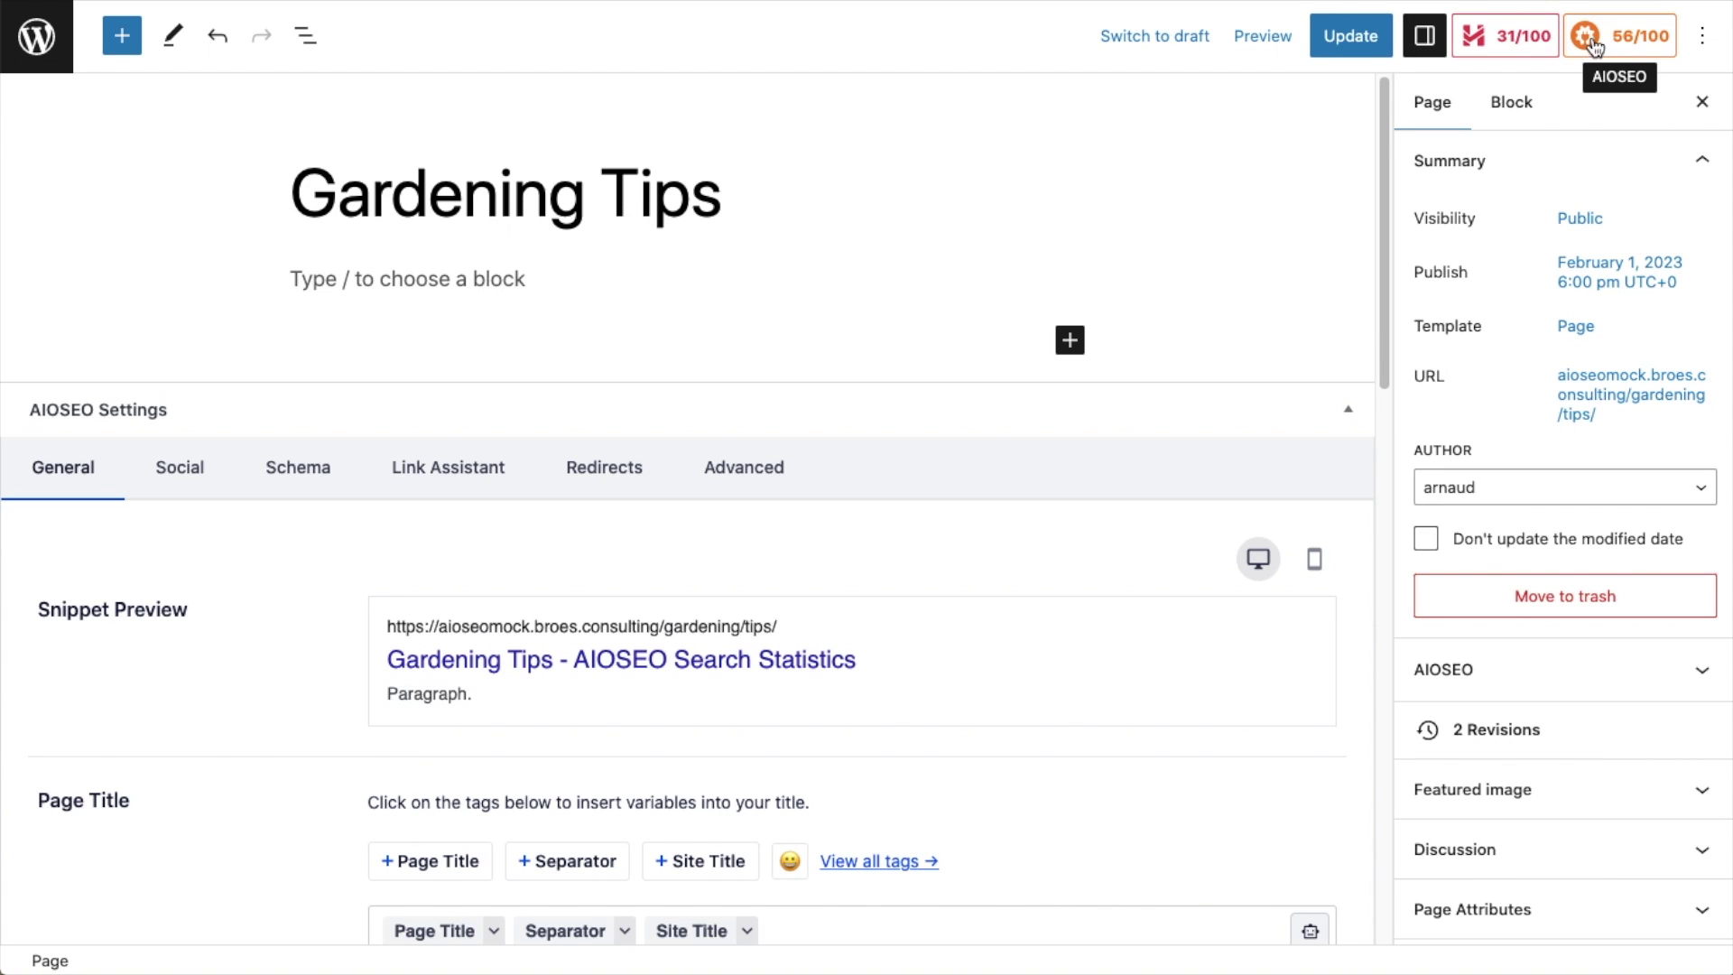
click(1594, 43)
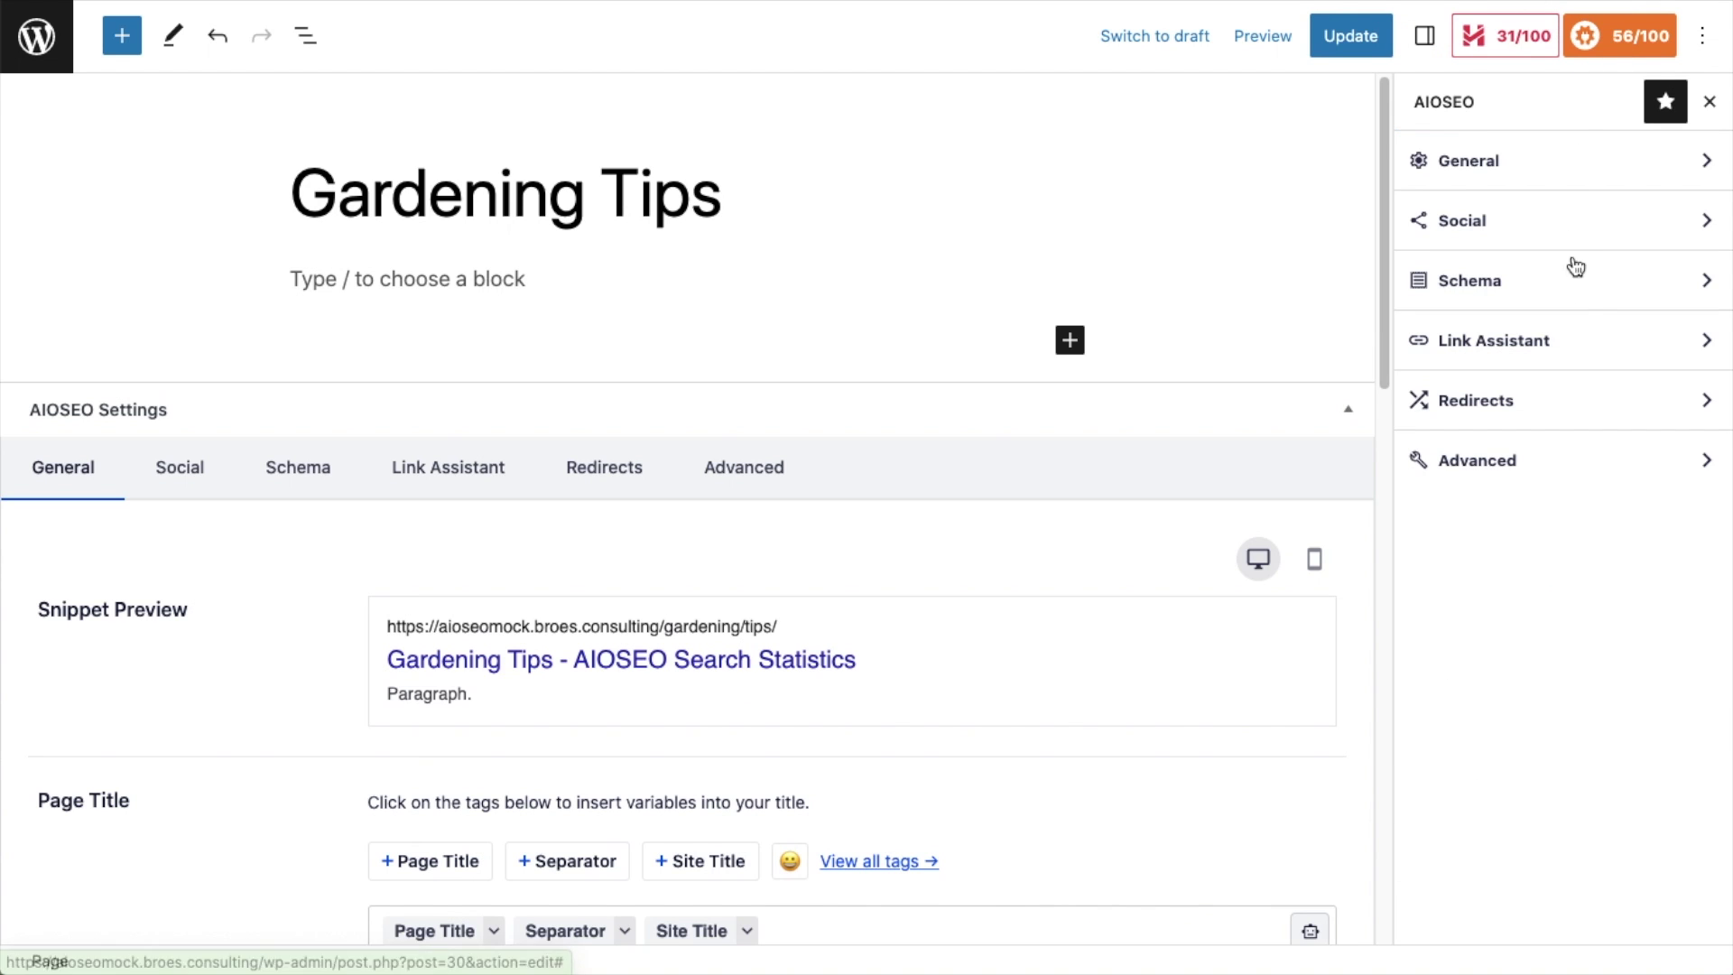
click(1493, 161)
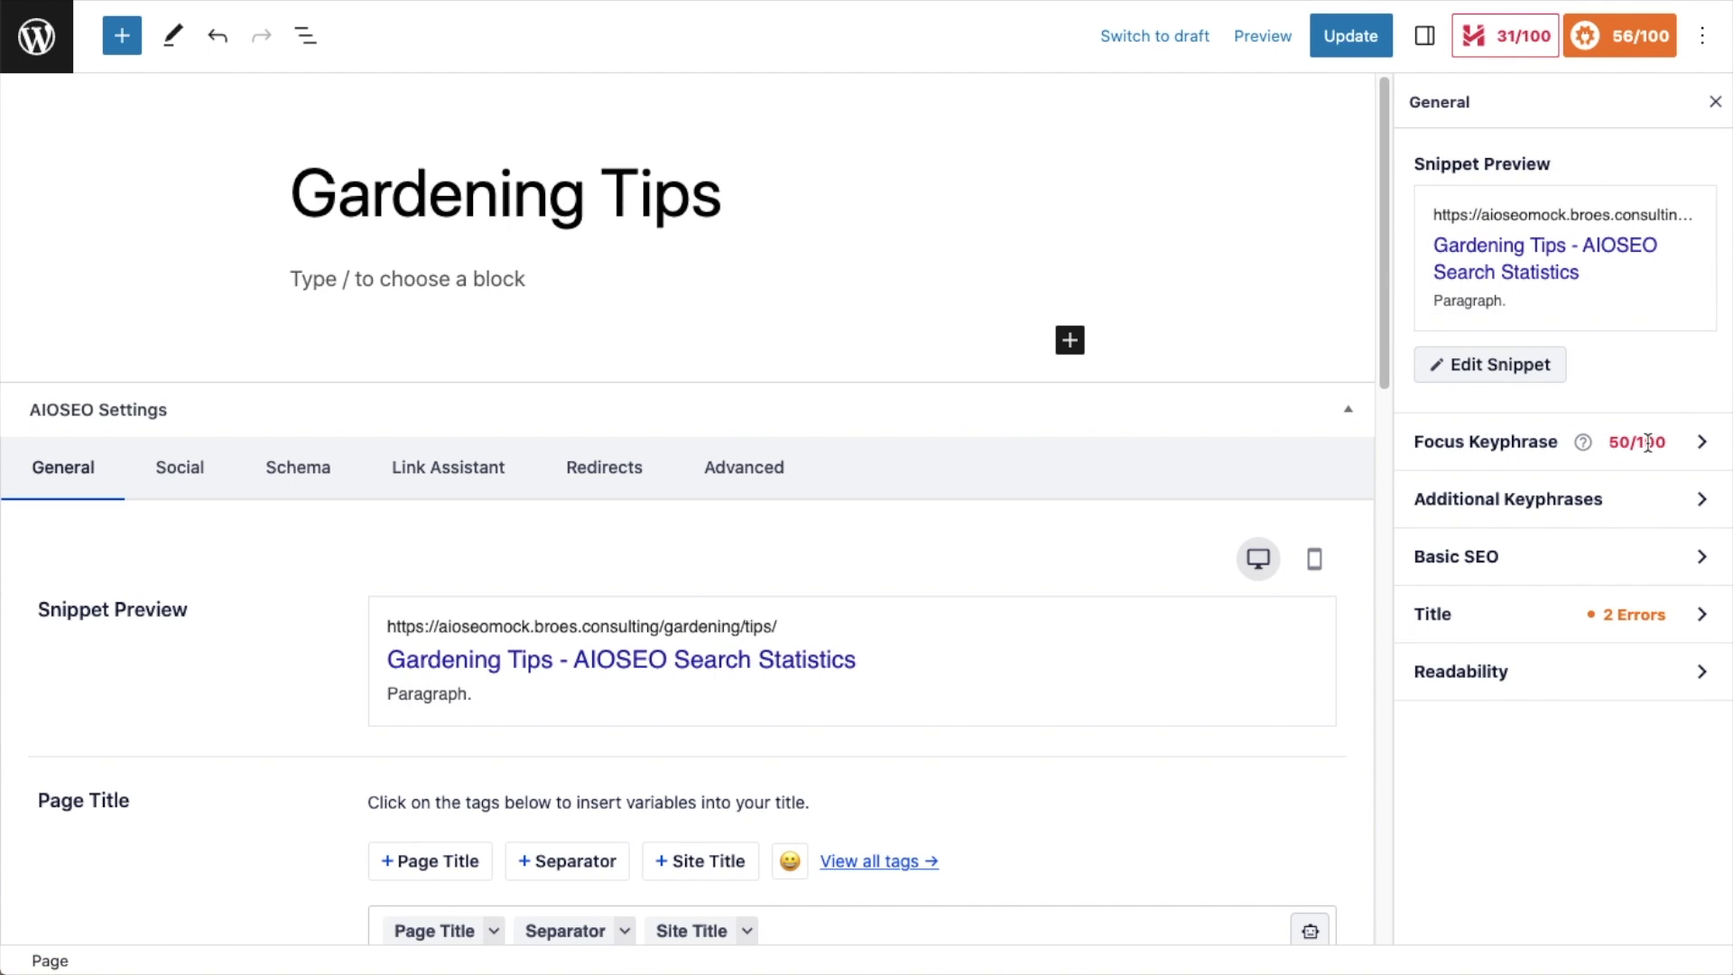
Step: Replace 'Tips' with 'For Beginners' in the page title, reaching 100/100, and update the page
click(1702, 444)
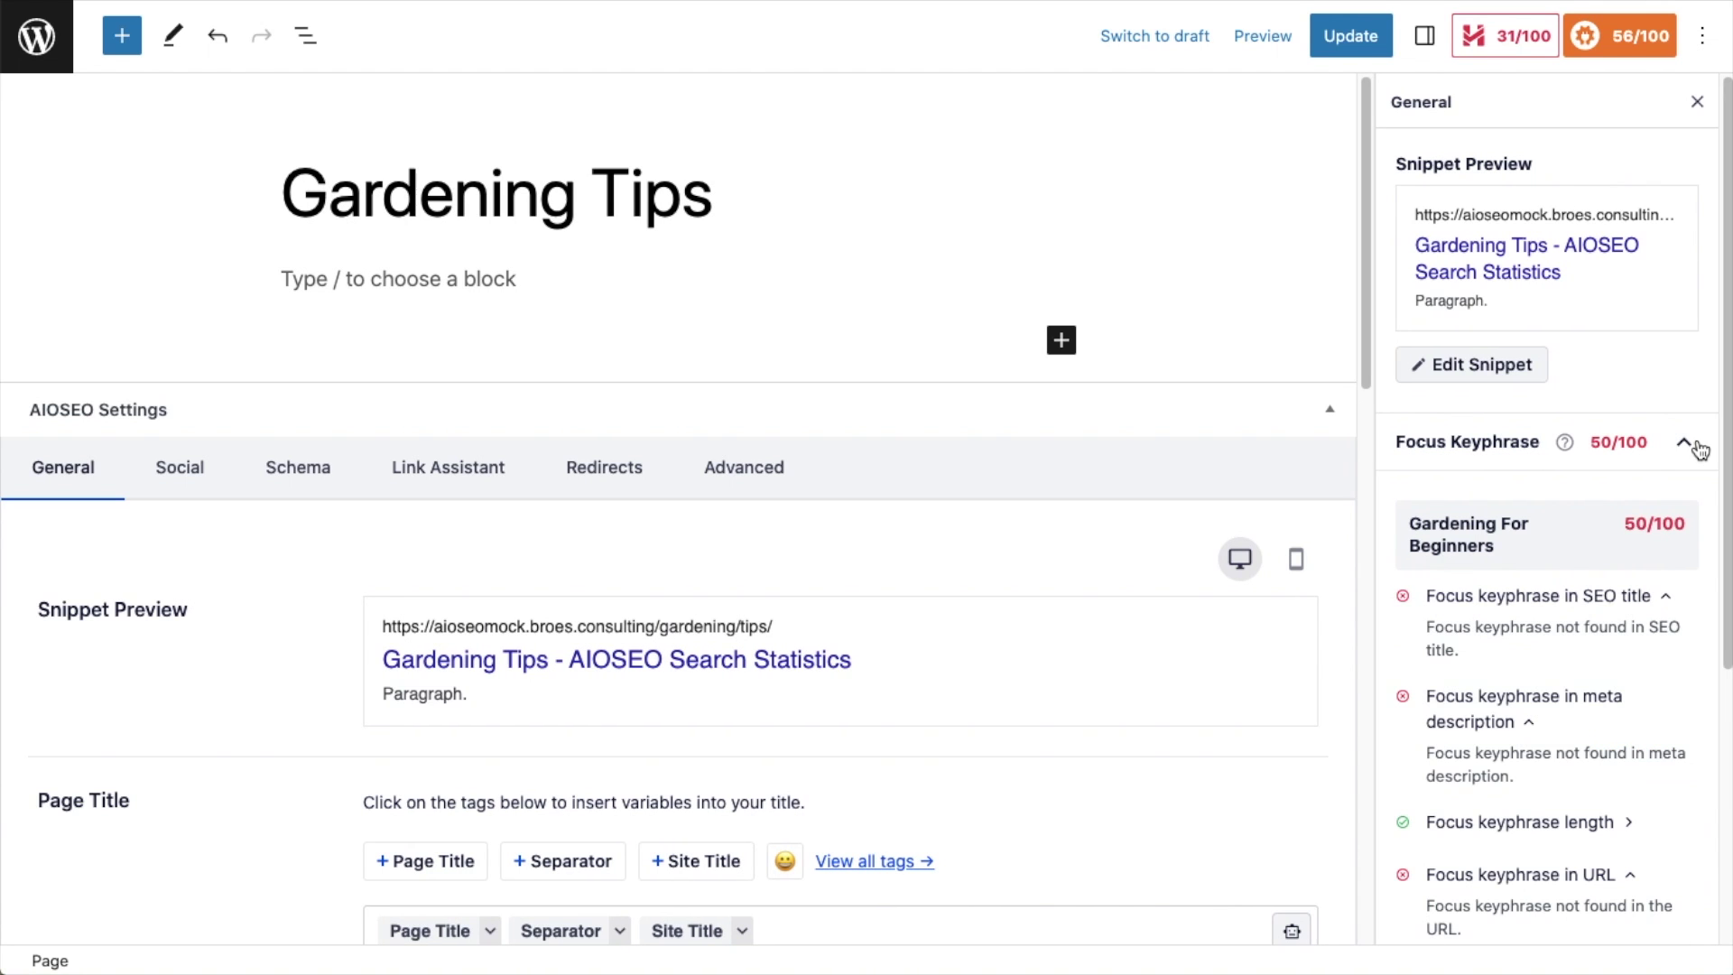
mouse_move(1508, 569)
drag(715, 194, 604, 193)
text(For Beginners)
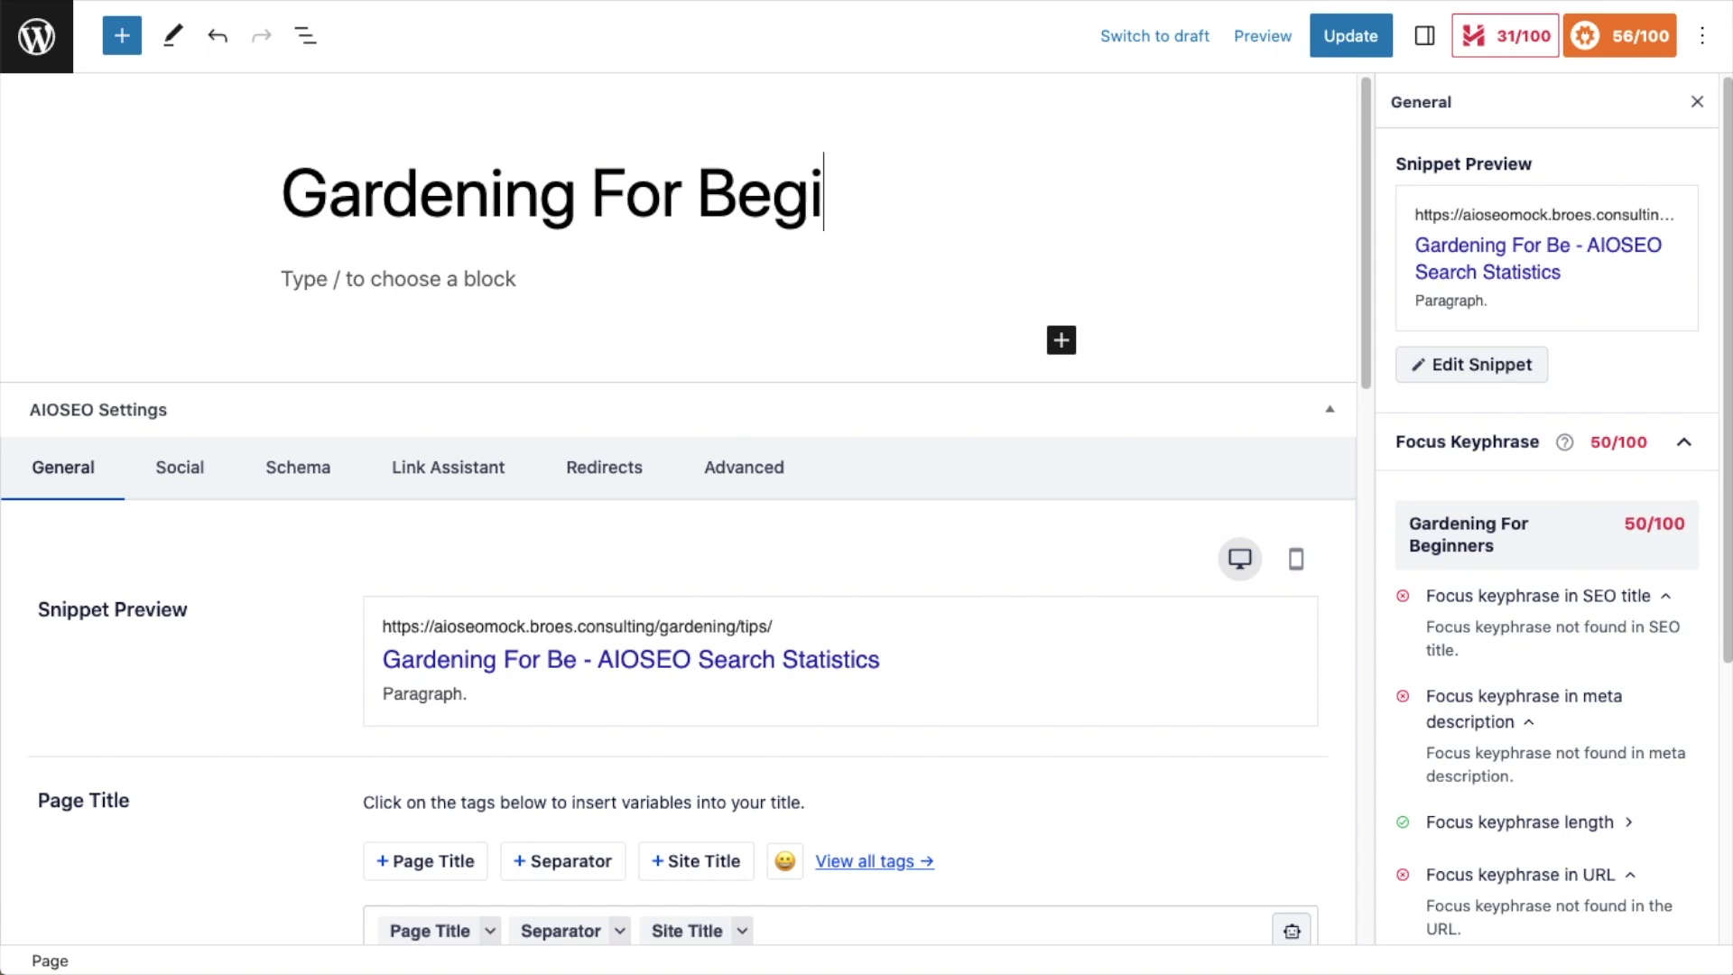
click(528, 286)
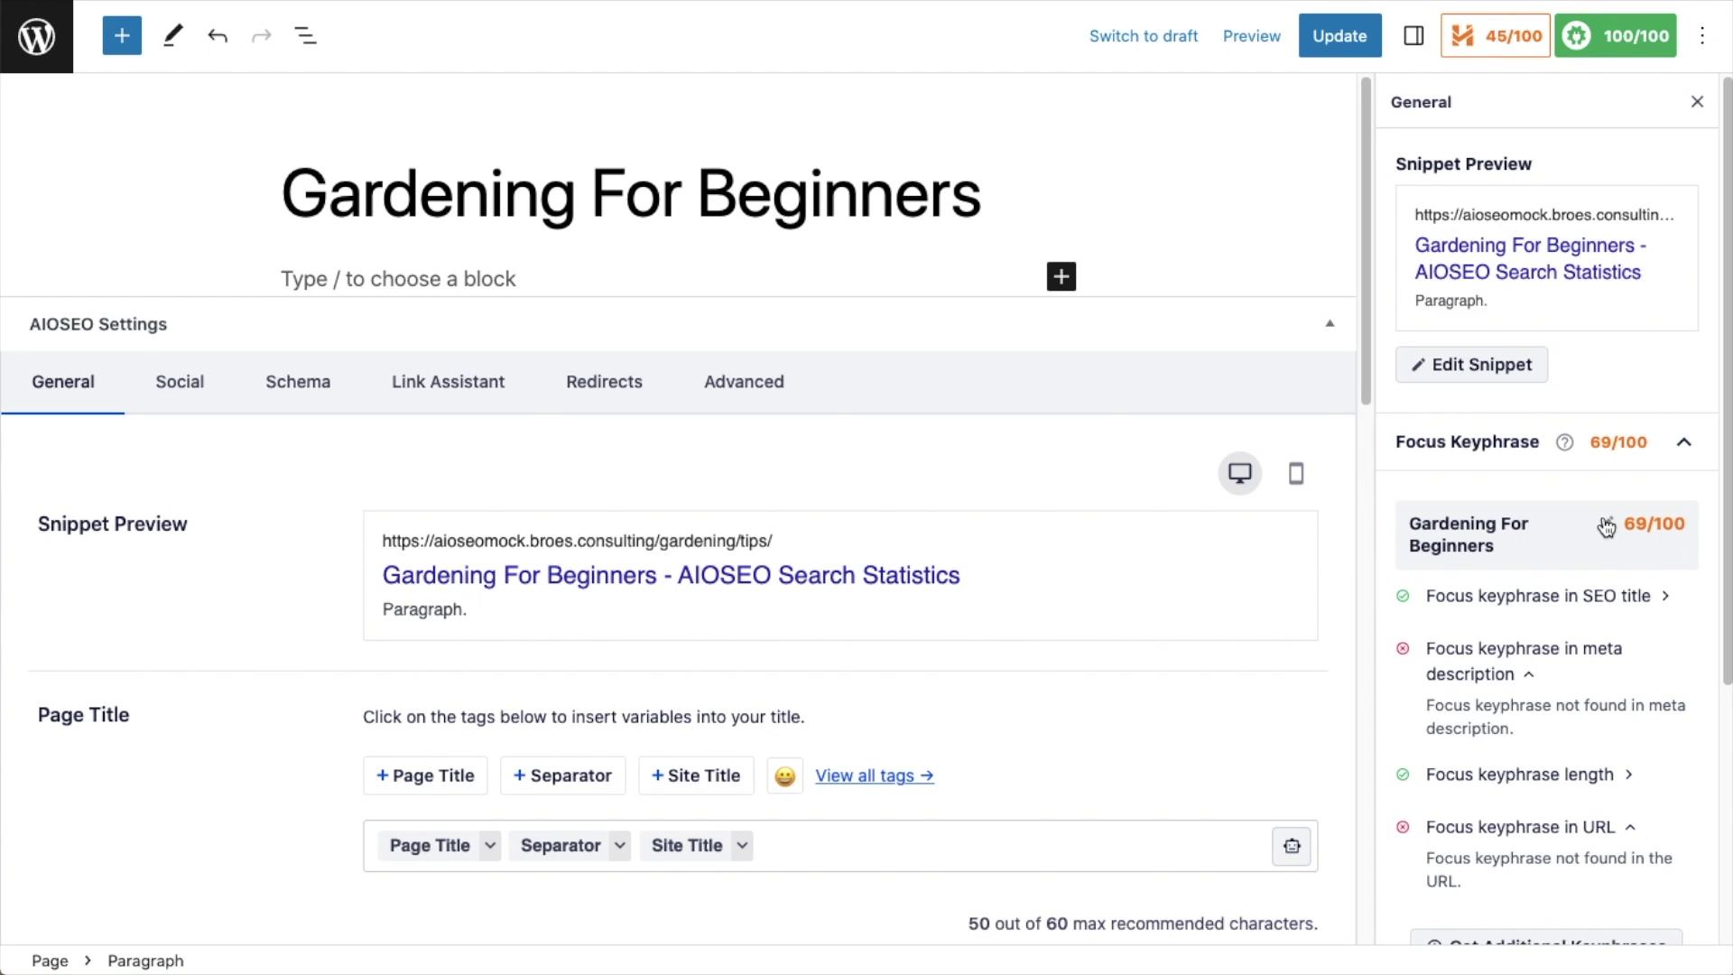
click(1335, 40)
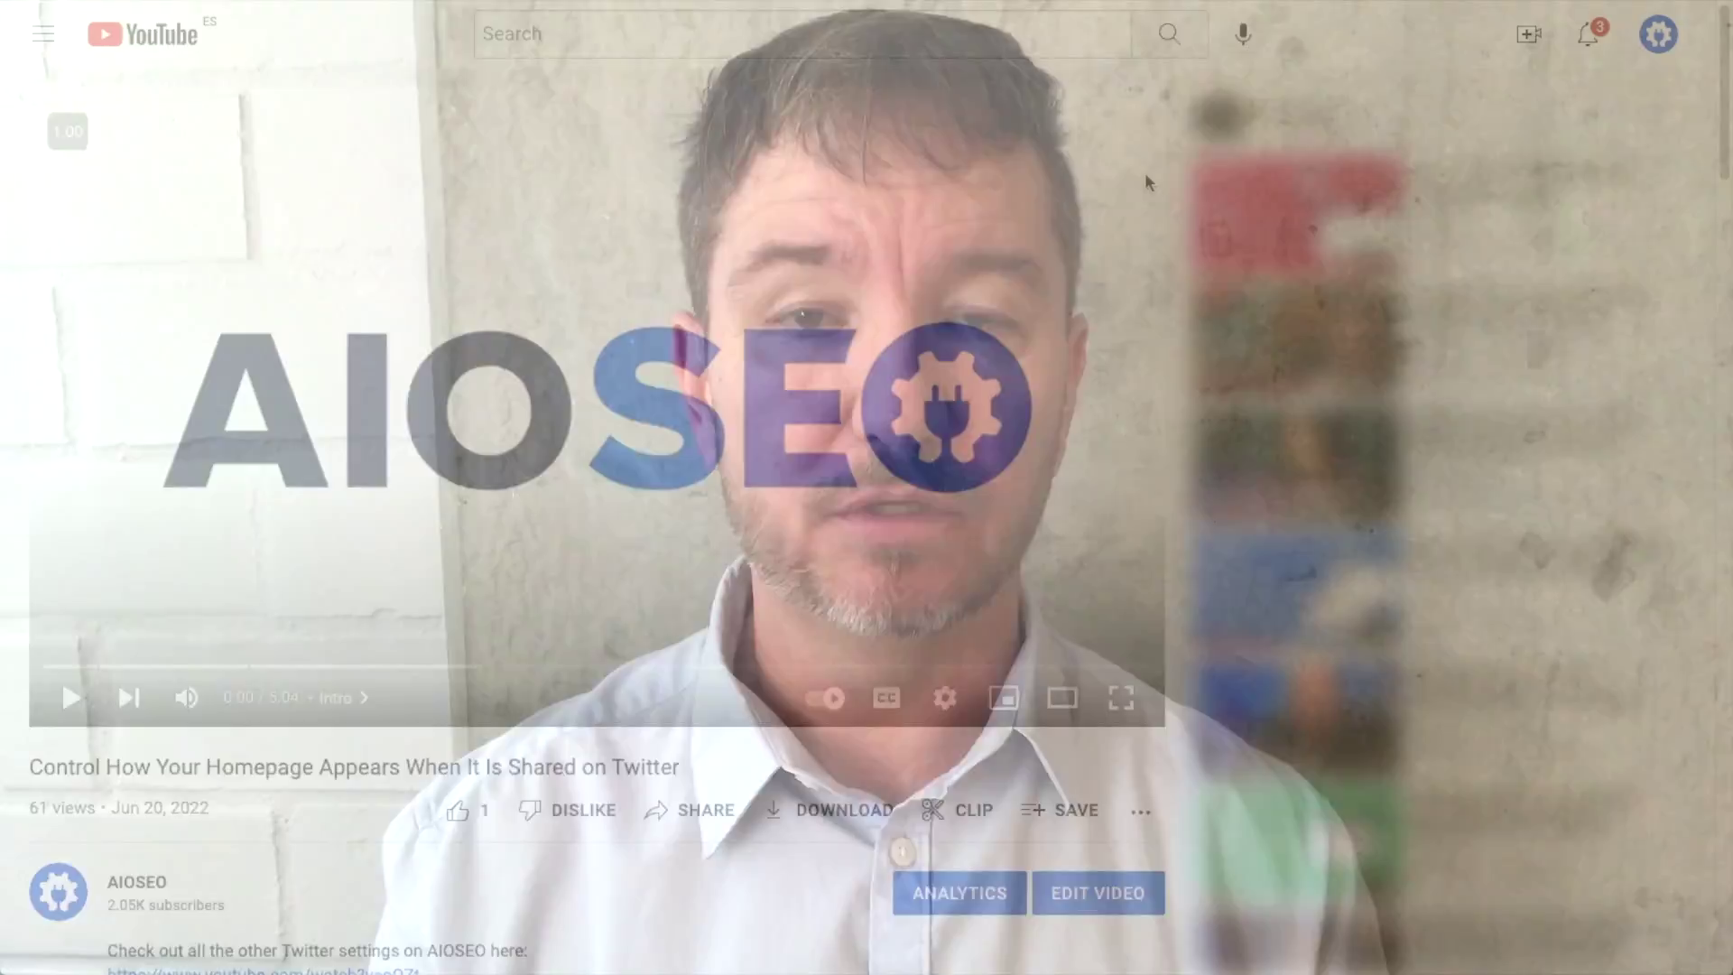
Step: Expand the YouTube video description and follow its aioseo.com link
scroll(1145, 176, down, 5)
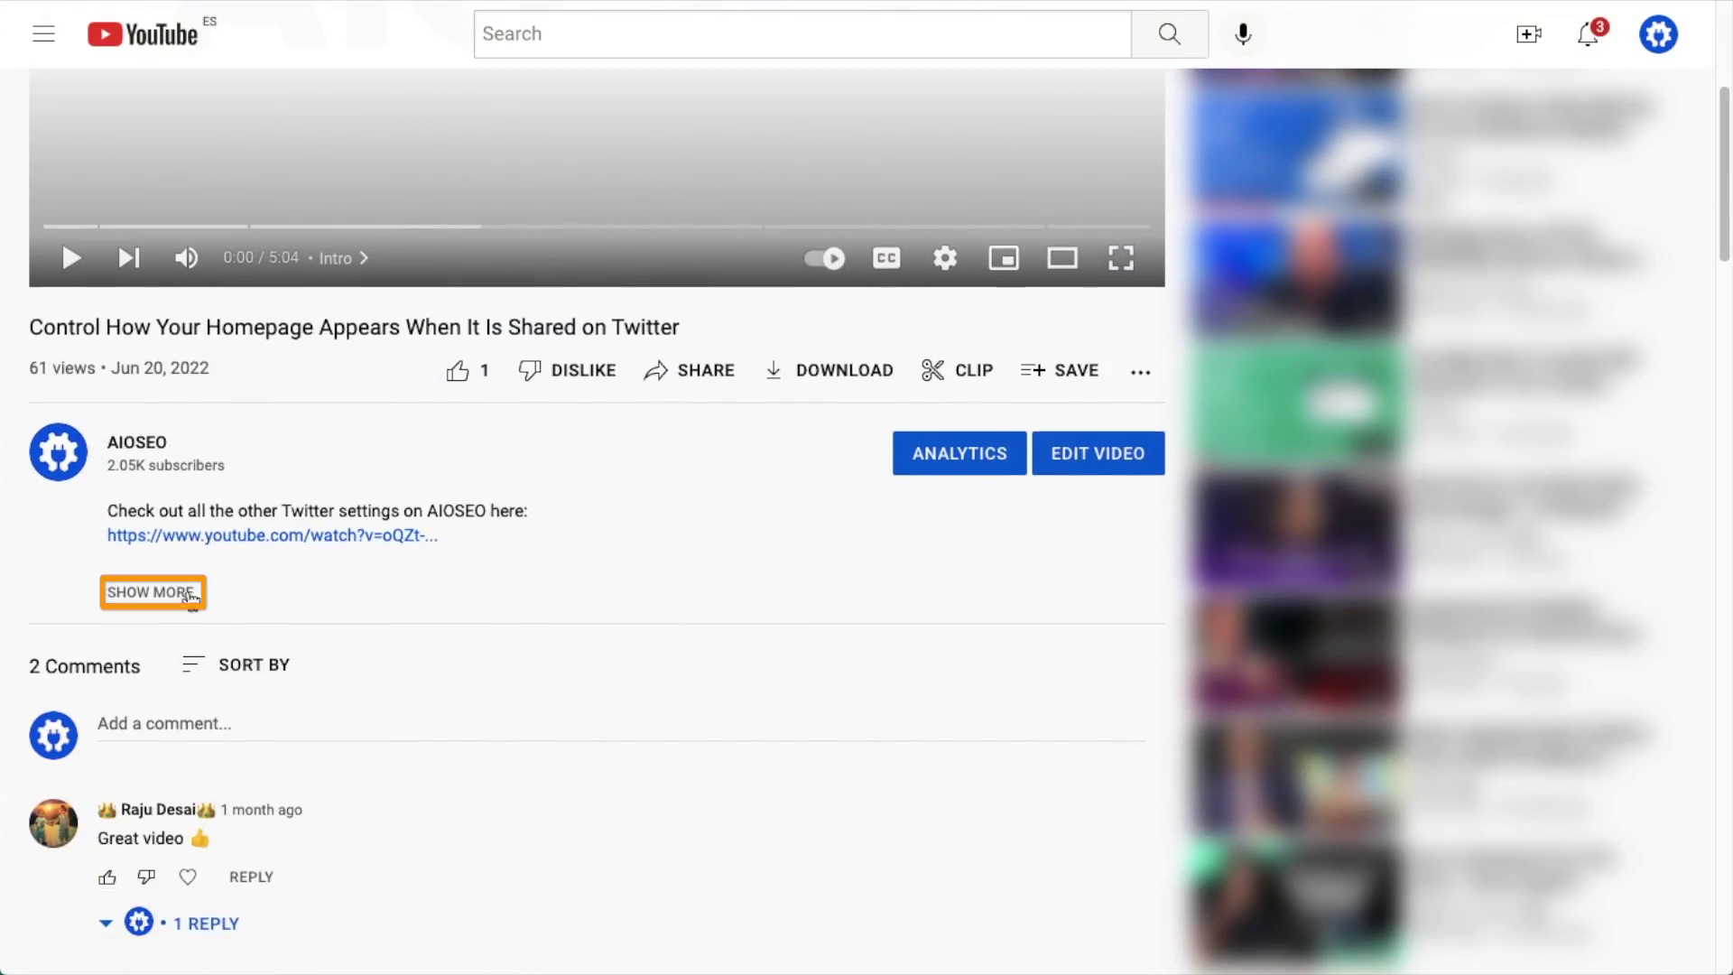
click(190, 594)
scroll(964, 578, down, 8)
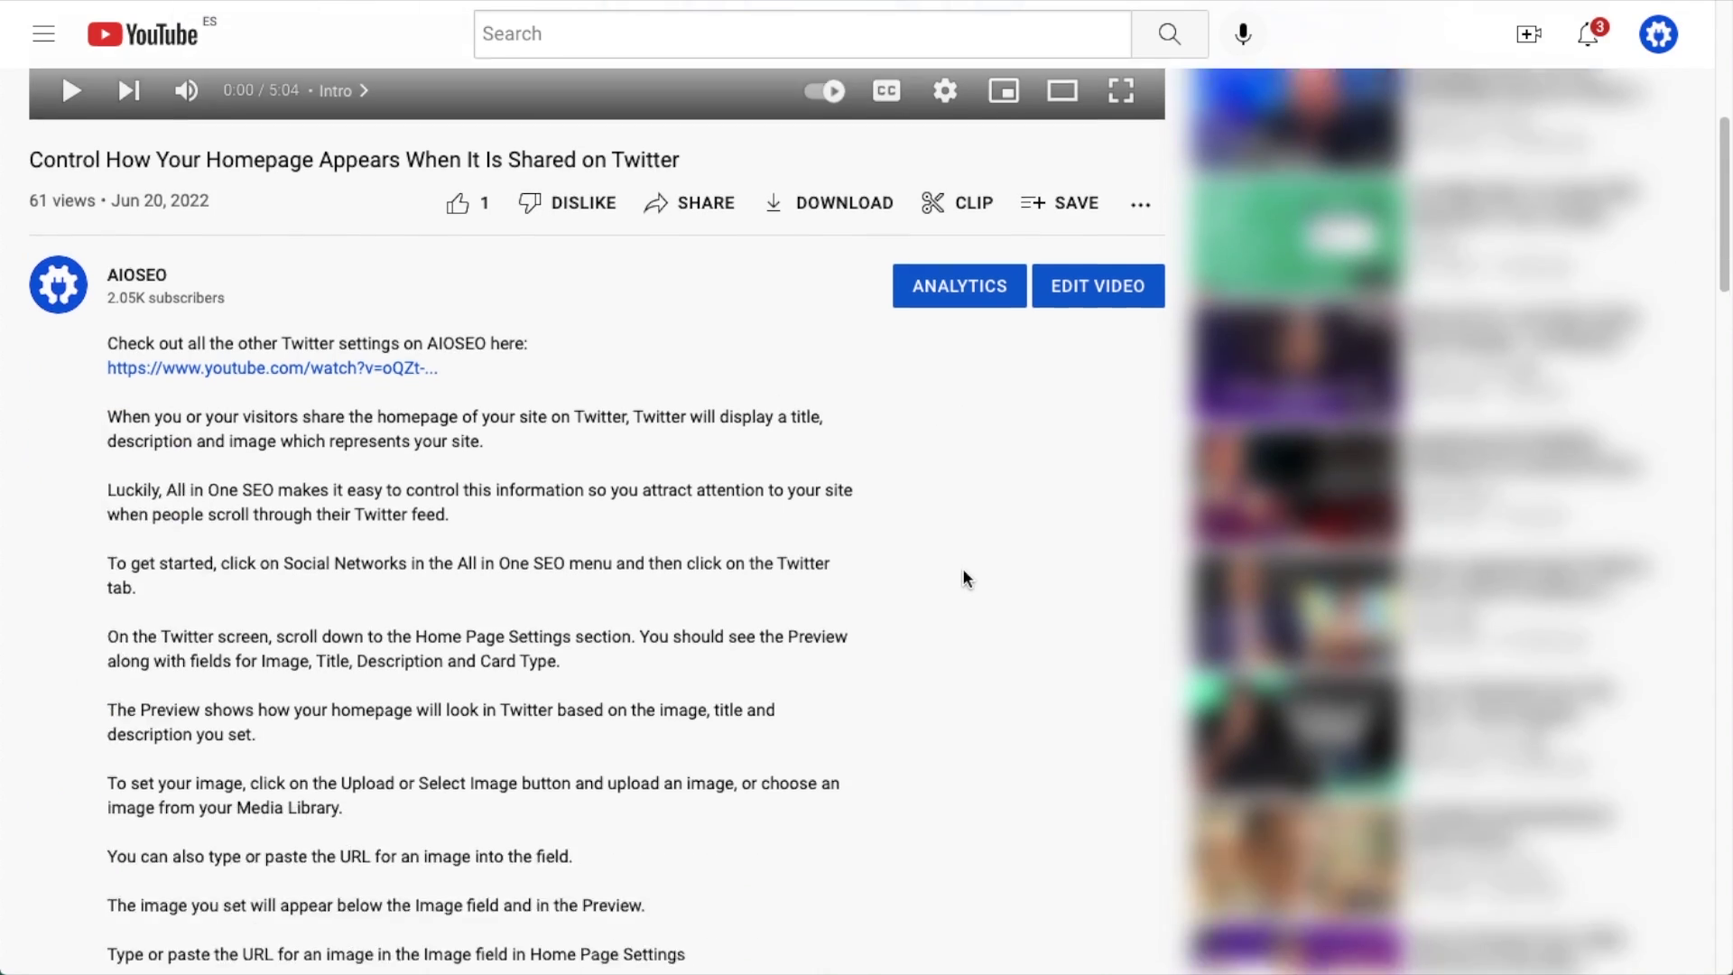
scroll(962, 577, down, 7)
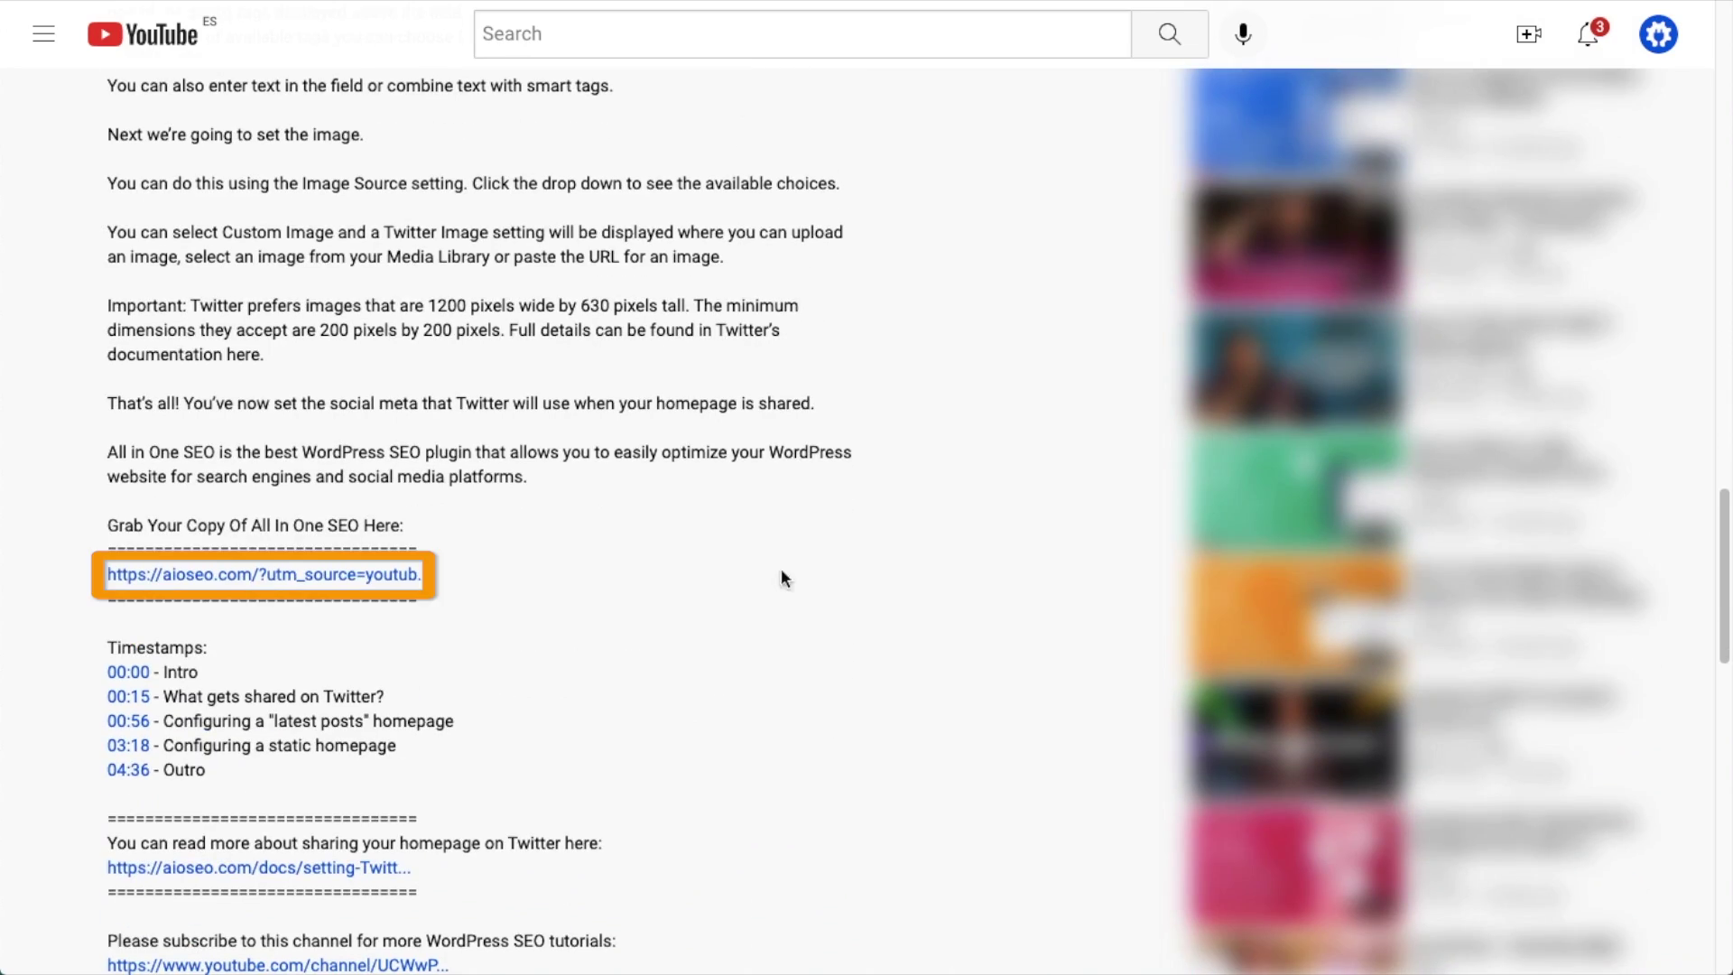
click(326, 574)
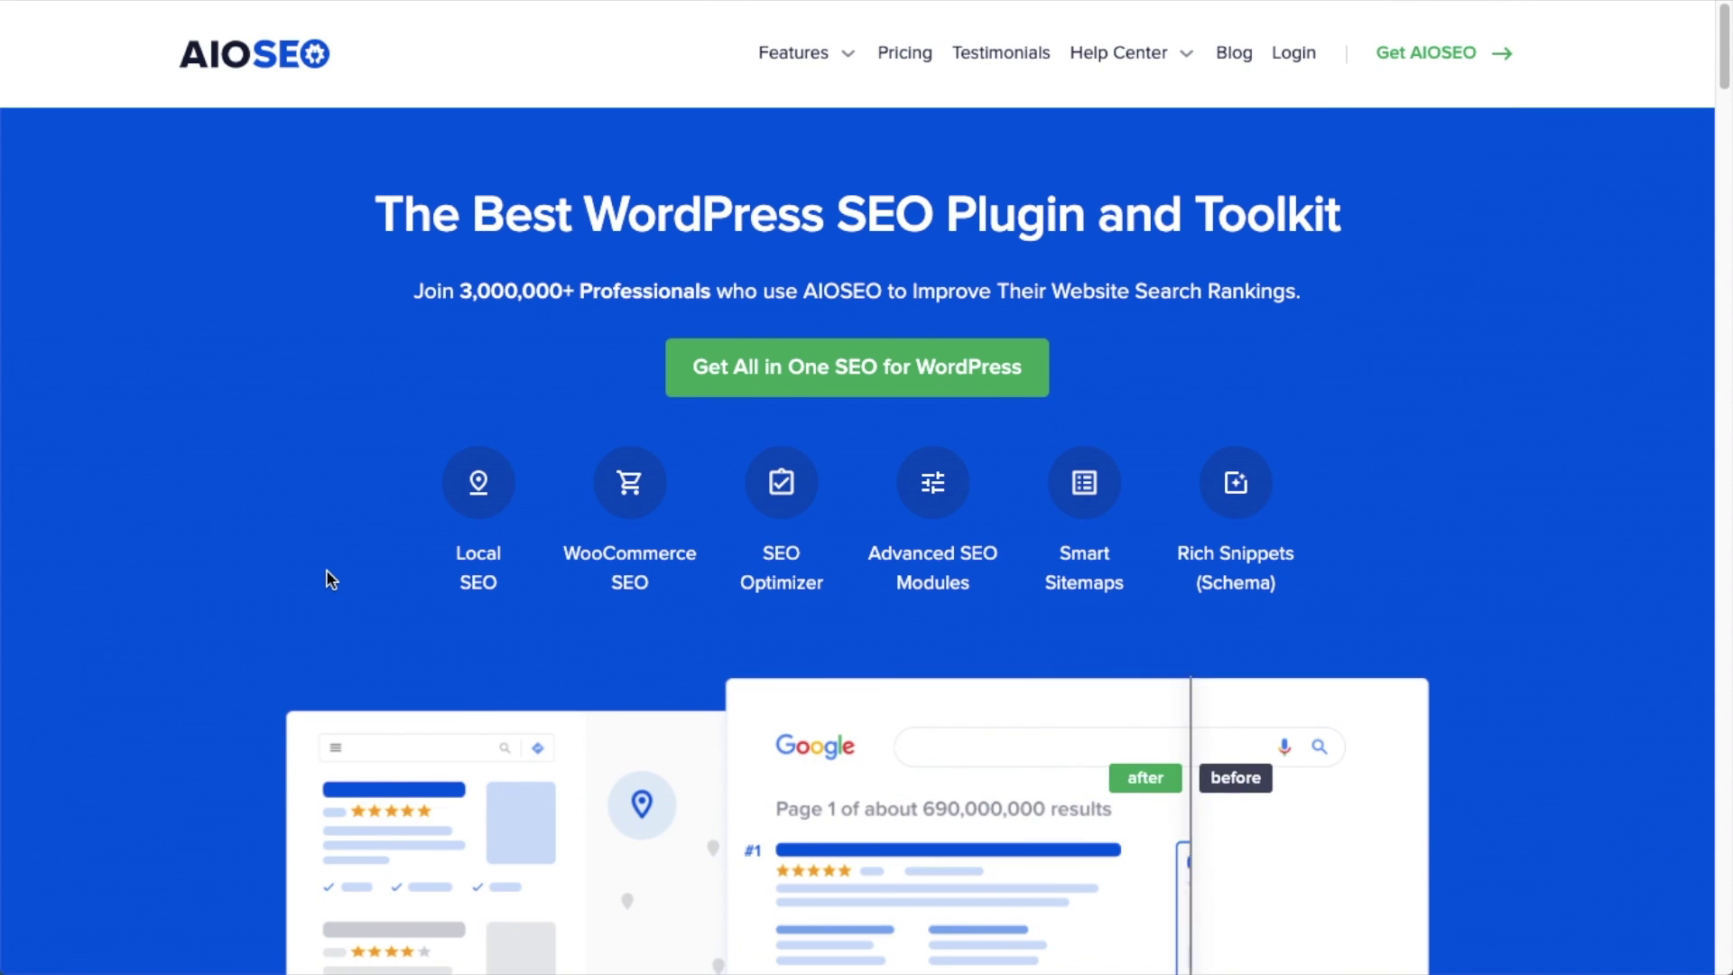